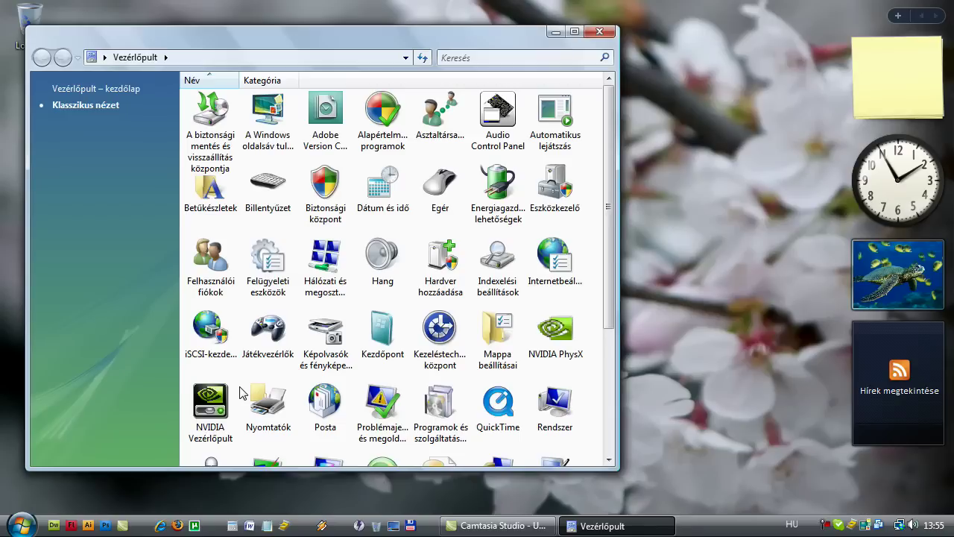
Turn off User Account Control (UAC) in the user accounts settings and confirm the change
double_click(214, 261)
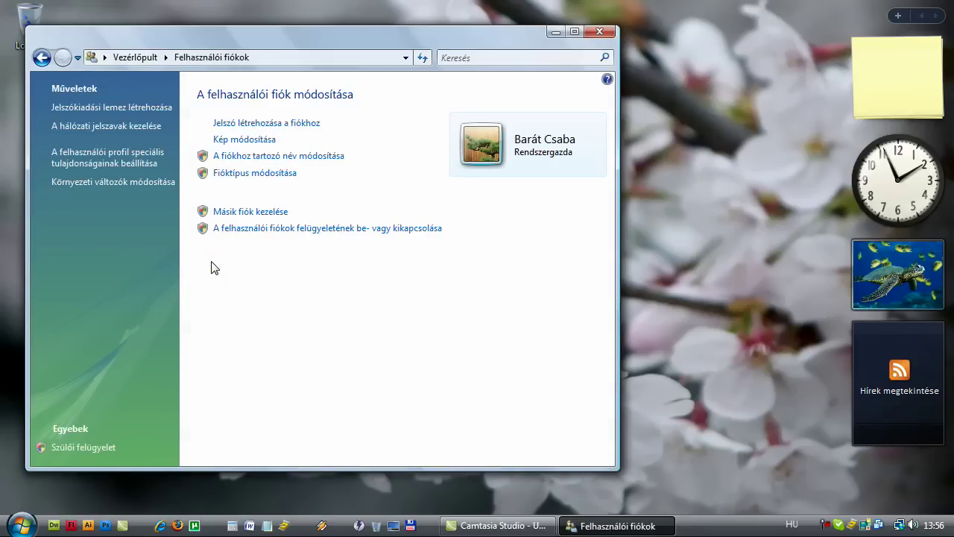
click(260, 231)
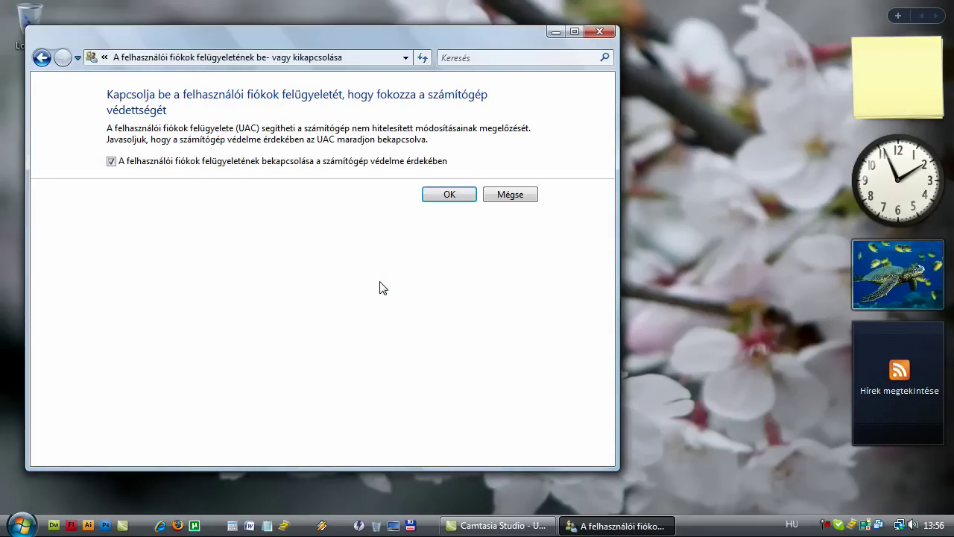
click(112, 162)
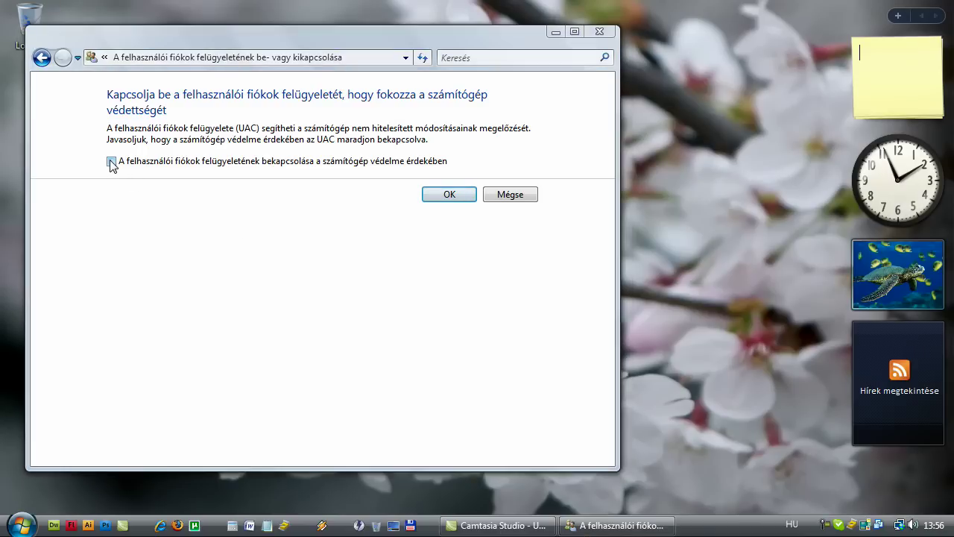
click(448, 194)
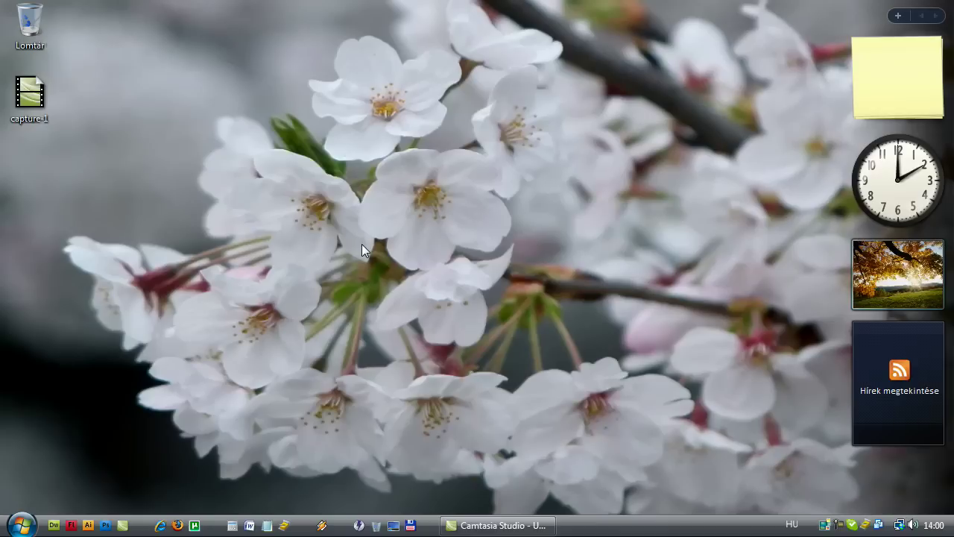
Disable starting the Windows Sidebar at Windows startup, apply the change, and exit the running Sidebar
right_click(825, 525)
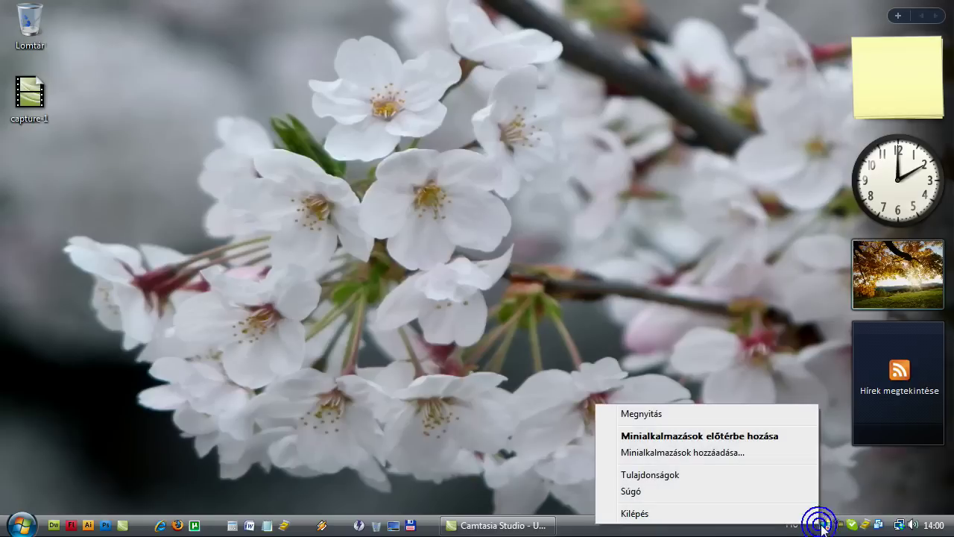
click(744, 474)
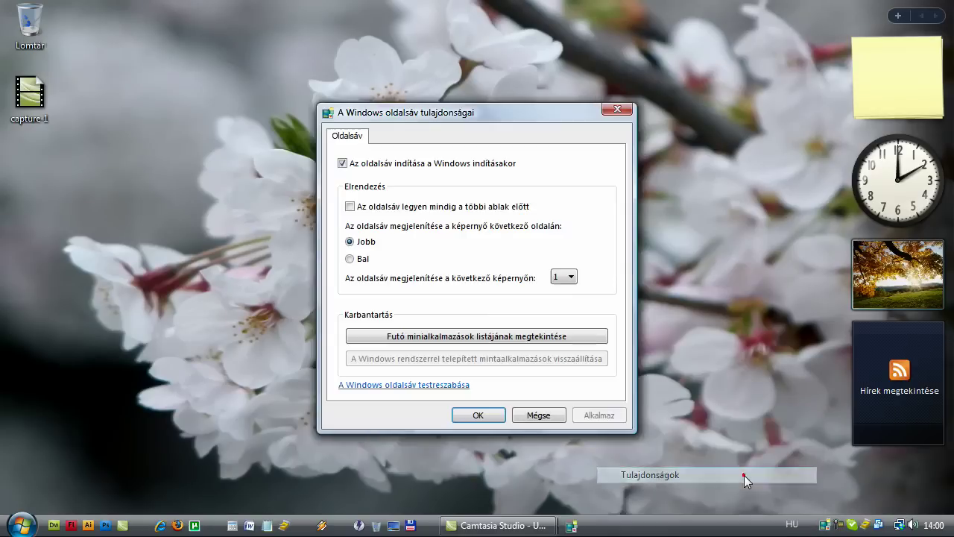
click(396, 164)
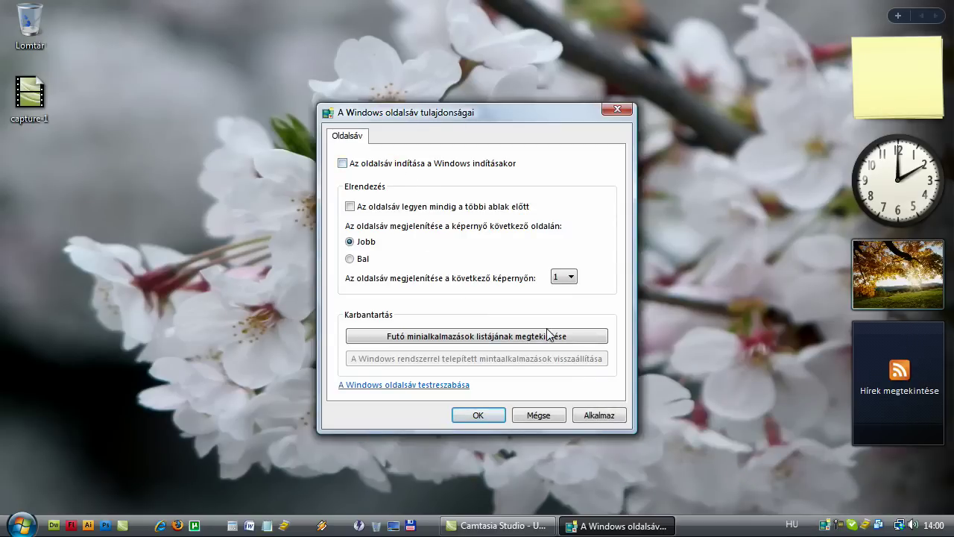
click(589, 417)
click(480, 414)
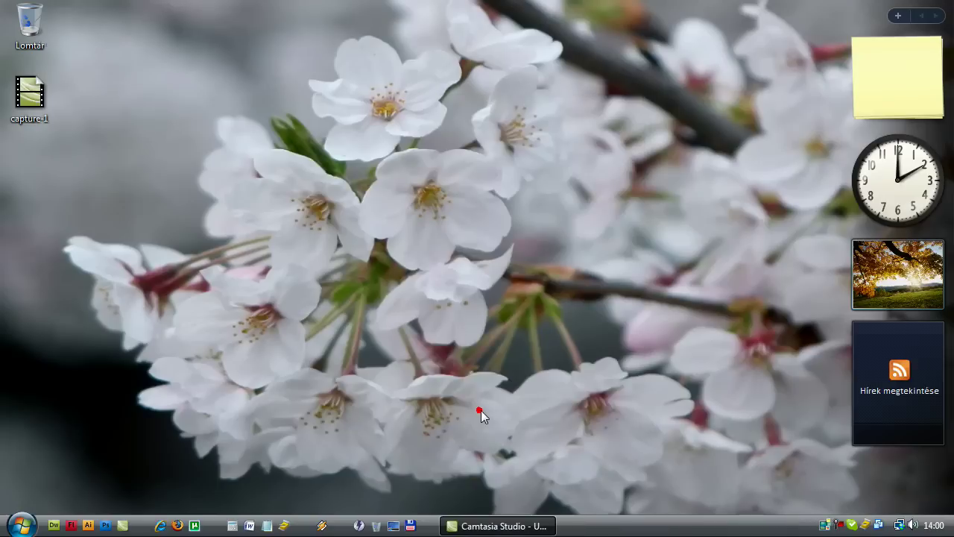
right_click(843, 529)
click(794, 513)
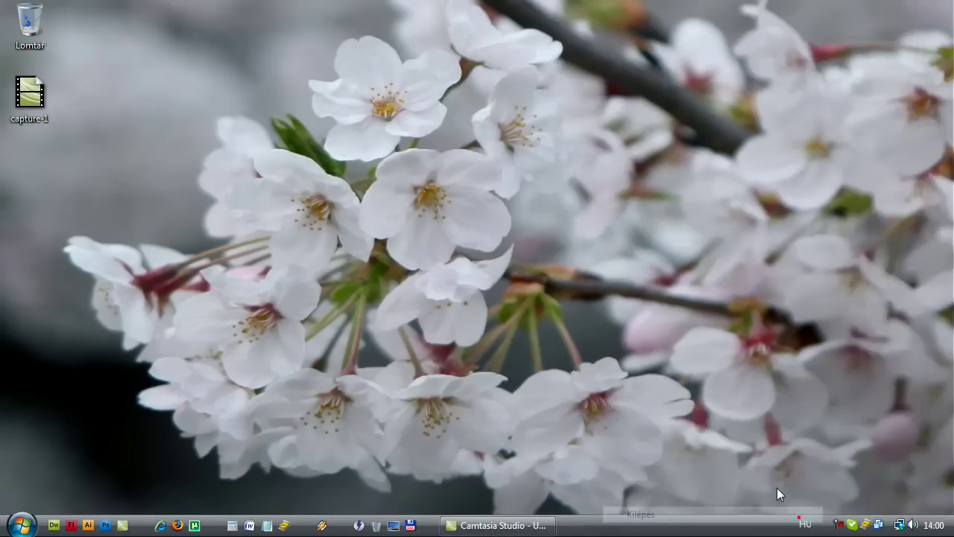
Set the language bar to hidden ("Legyen rejtett") in its settings and apply the change
right_click(805, 526)
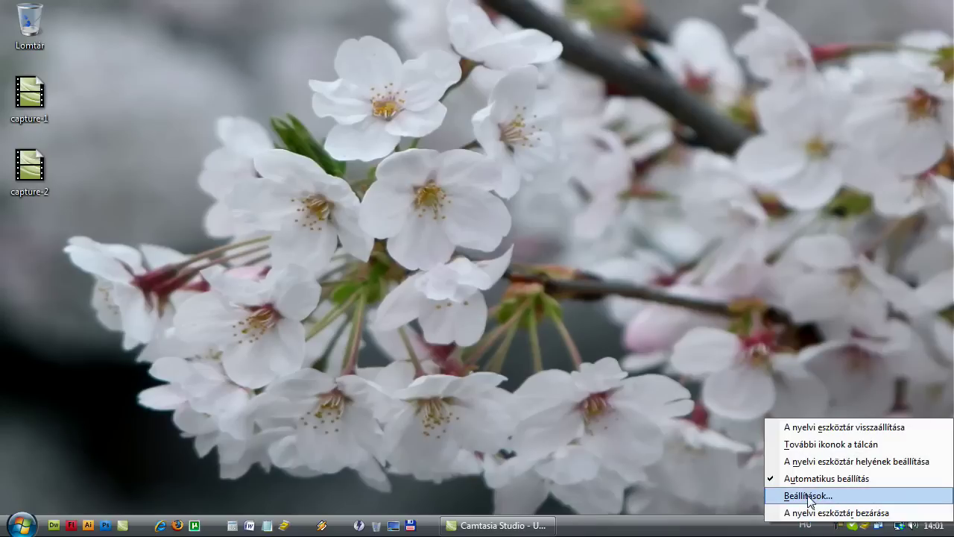
click(809, 496)
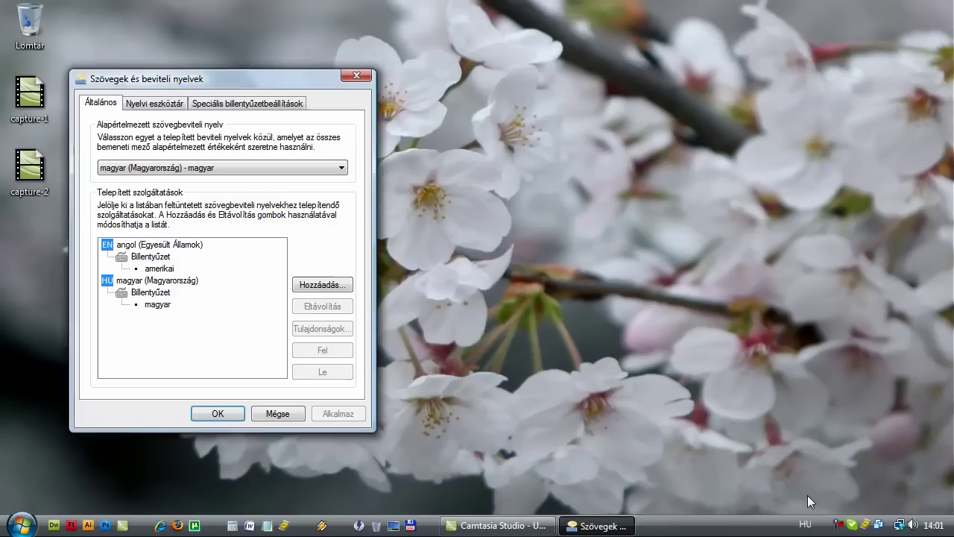
click(174, 107)
click(135, 180)
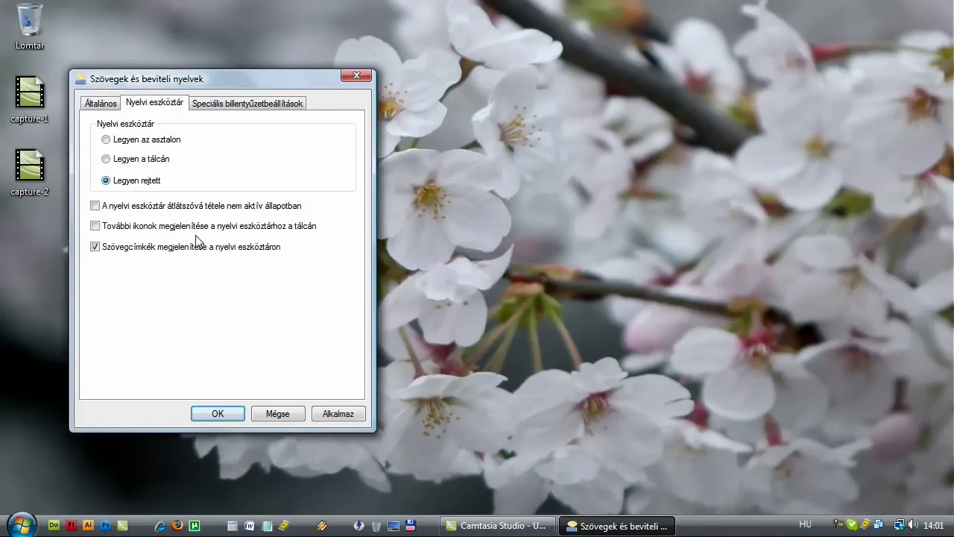
click(352, 418)
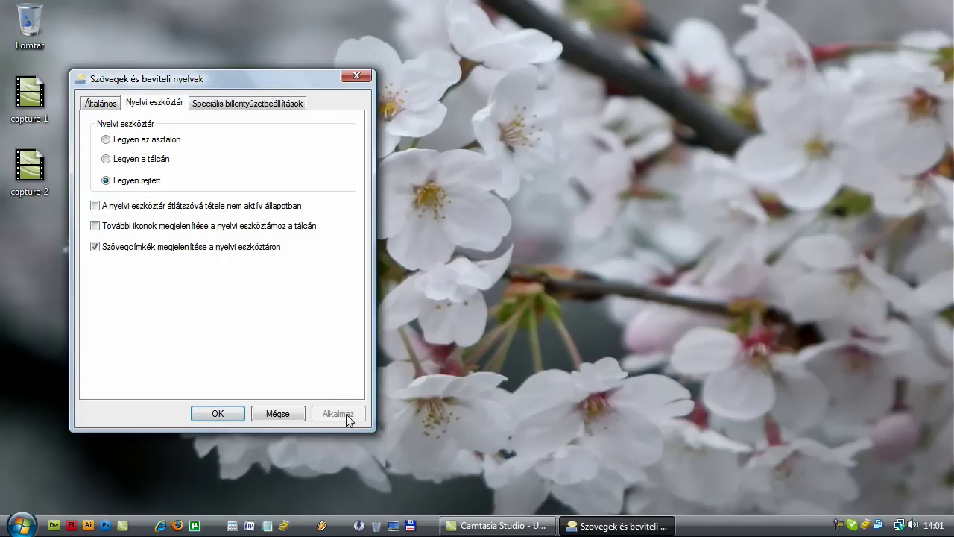
click(218, 416)
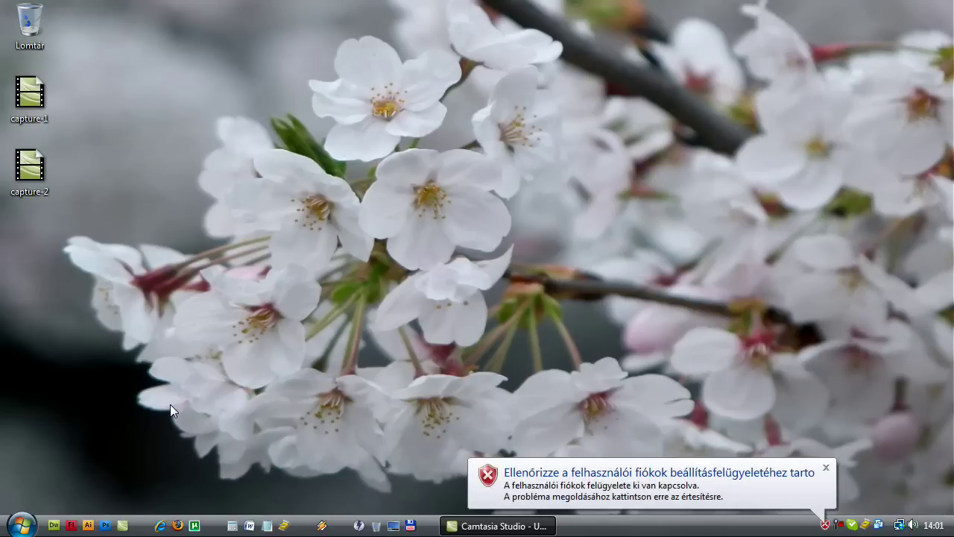
Set Windows Update in the Control Panel to never check for updates ("Soha ne keressen frissítéseket")
click(21, 524)
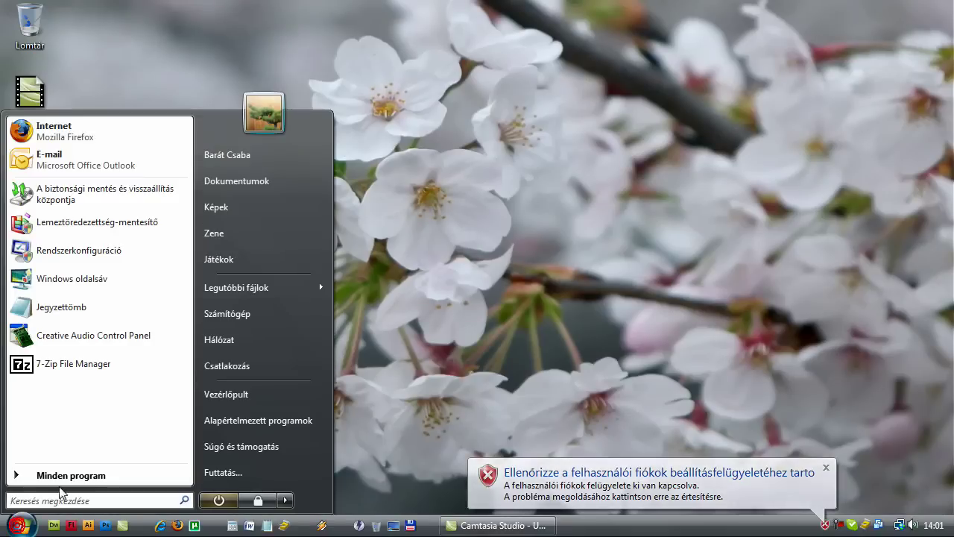
click(241, 395)
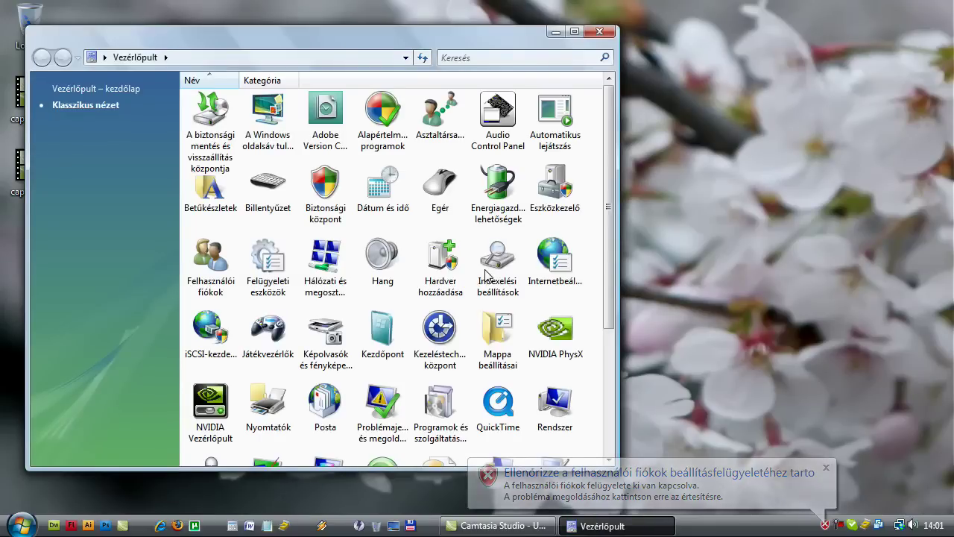
drag(612, 210, 615, 378)
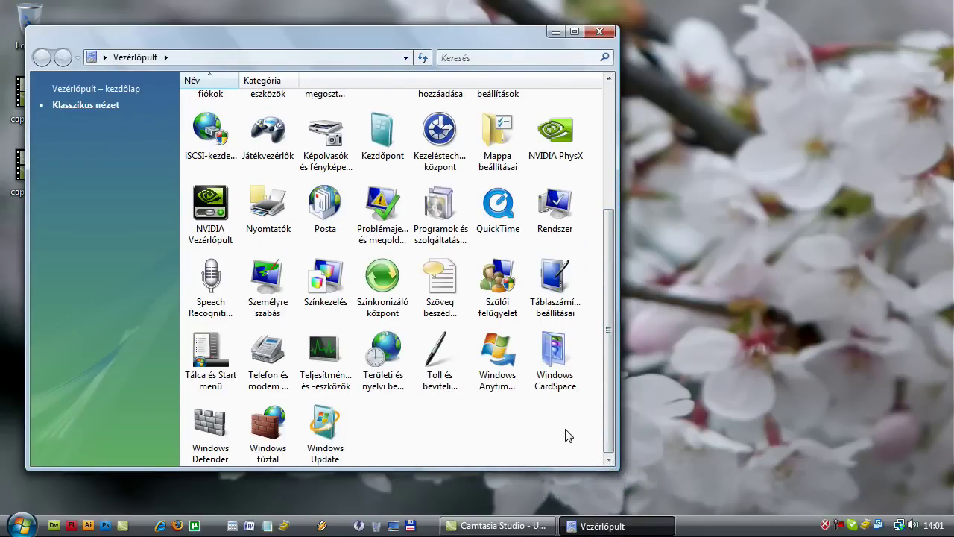
double_click(325, 431)
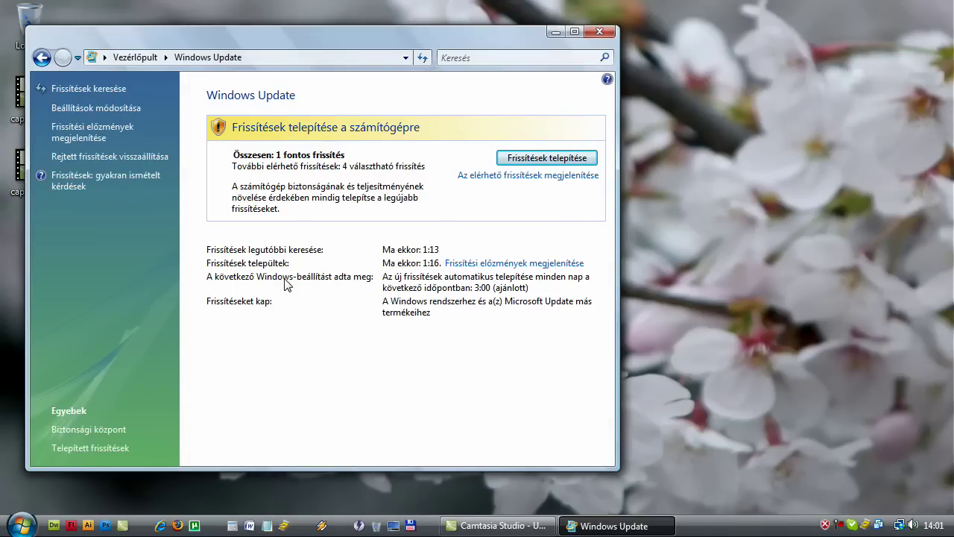
click(100, 108)
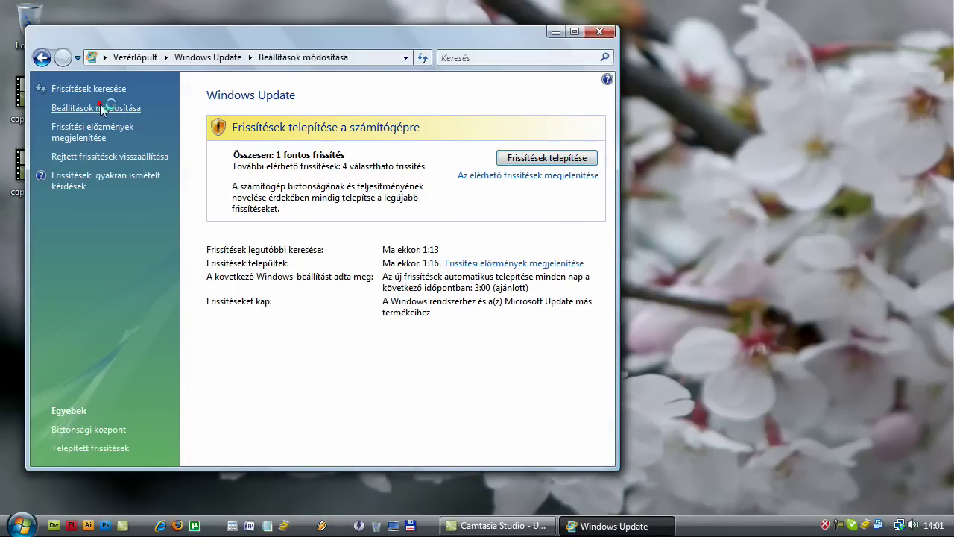
click(213, 291)
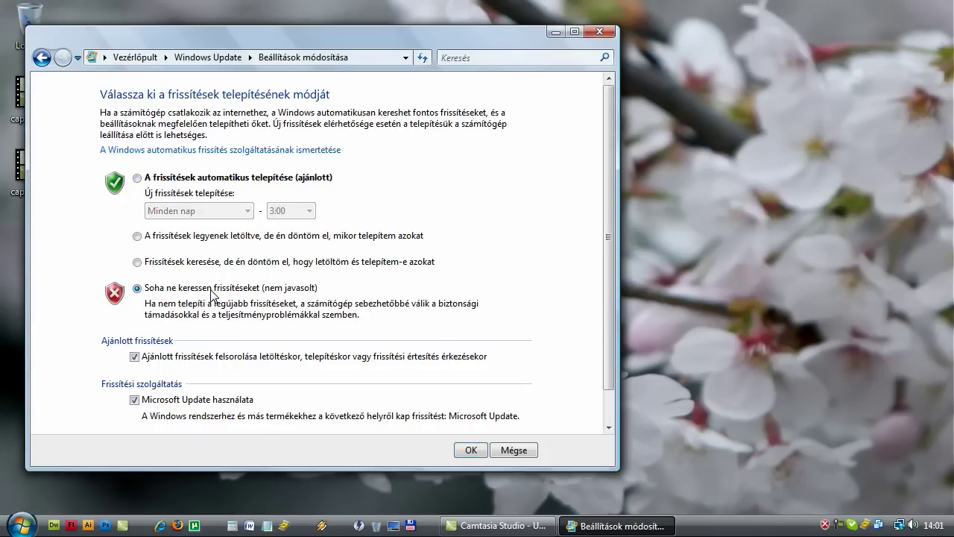
click(466, 452)
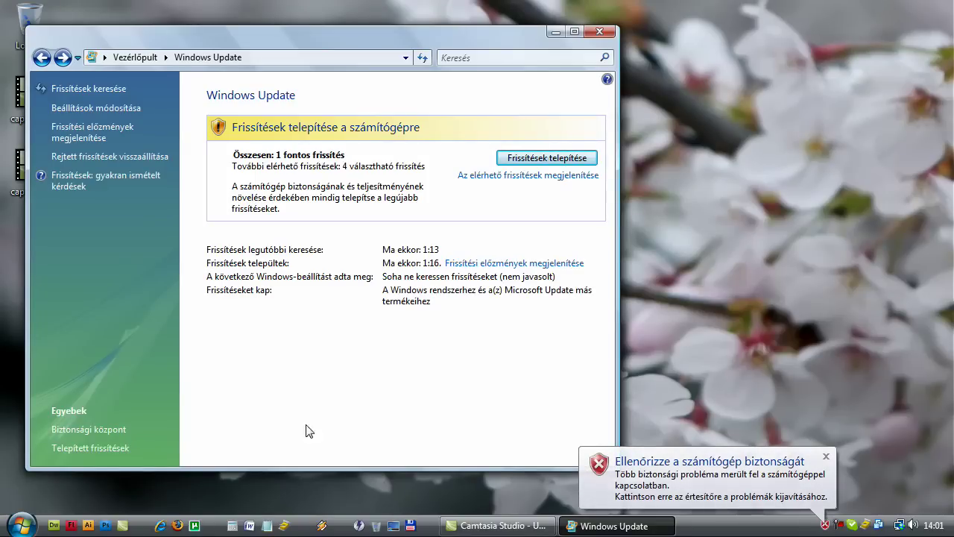
Set the Security Center alerts to no notification and no icon ("Ne értesítsen, és ne jelenjen meg az ikon"), and close both windows
click(105, 429)
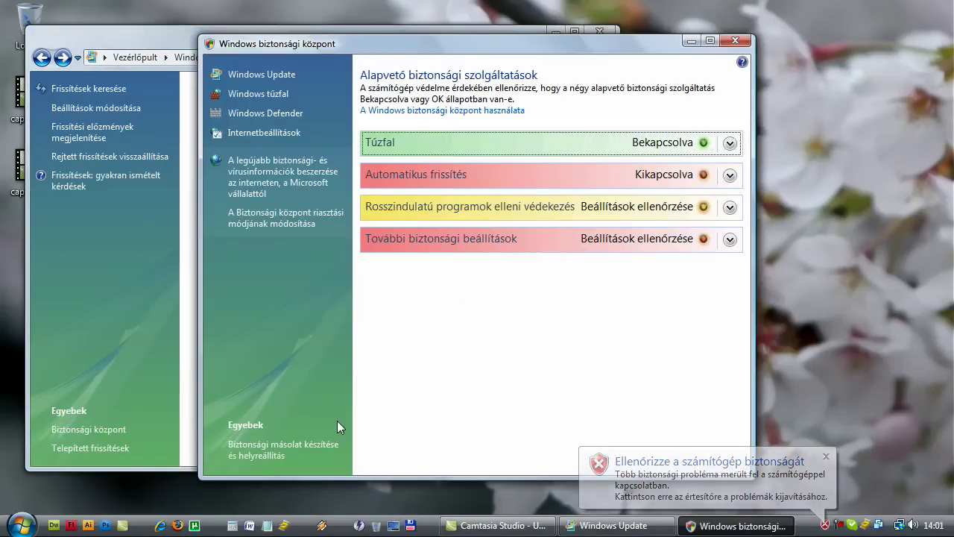
click(281, 223)
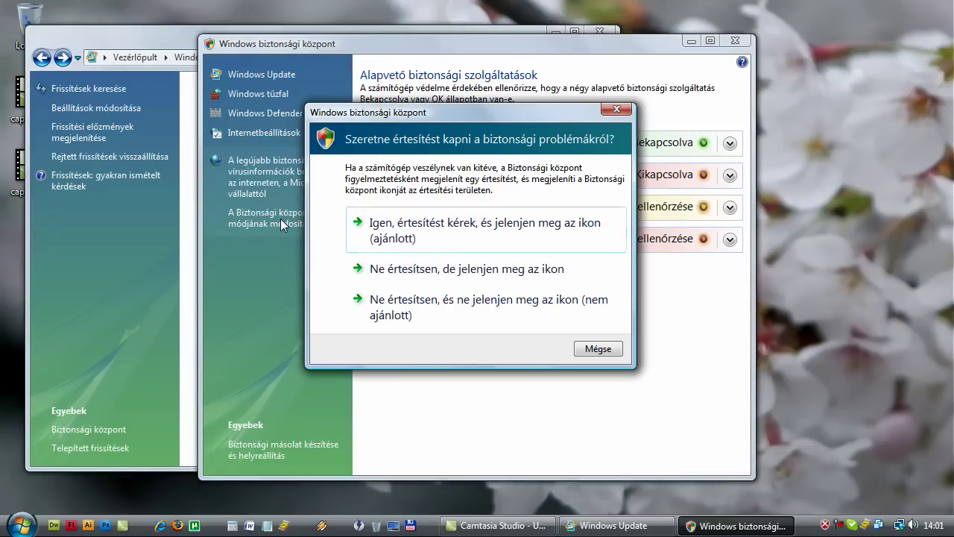
click(425, 317)
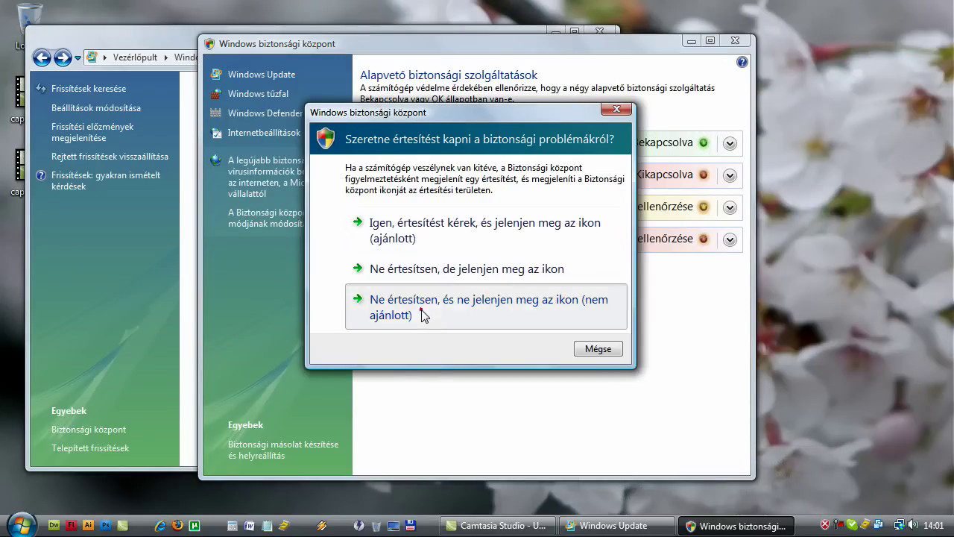
click(735, 41)
click(601, 32)
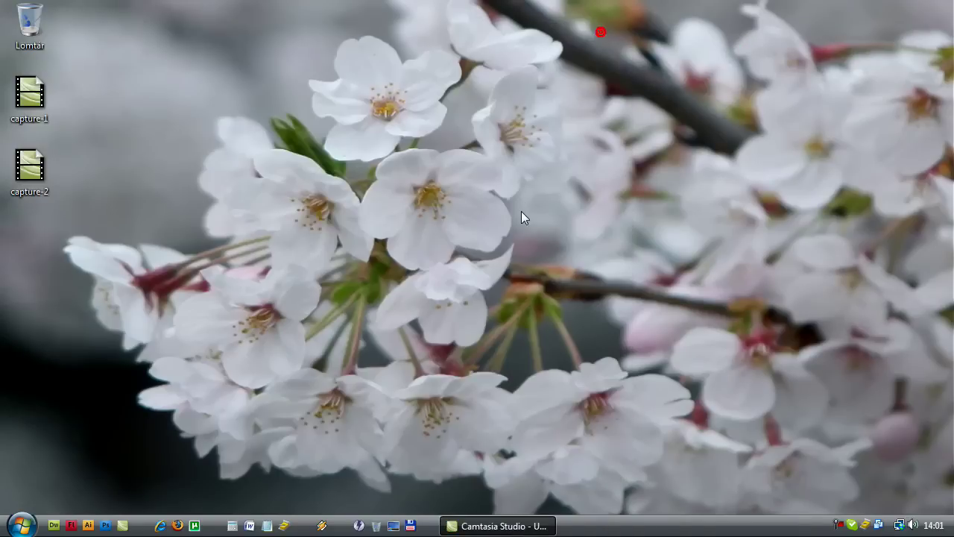
Turn off Windows Defender by clearing "A Windows Defender használata" in its administrator settings, save, and dismiss the notice
click(21, 525)
click(294, 386)
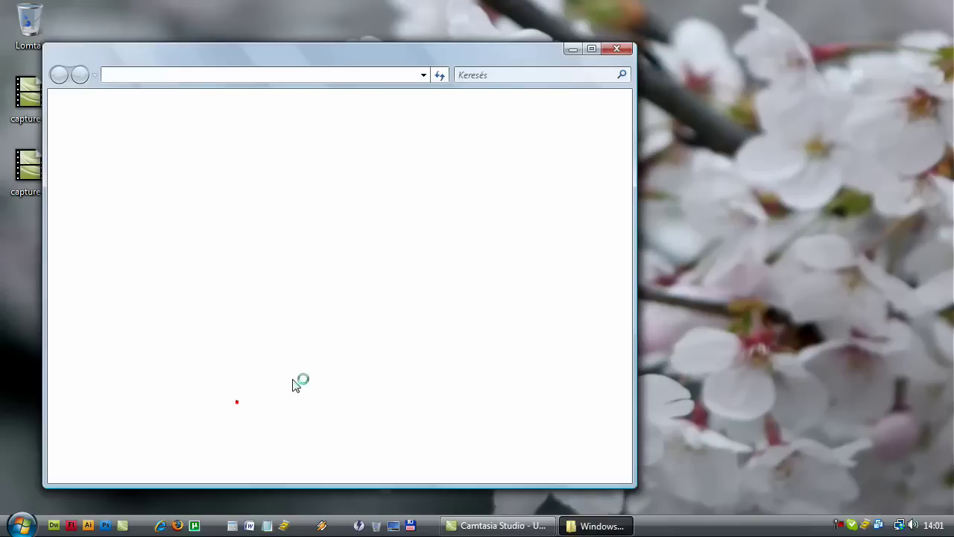
scroll(425, 350, down, 3)
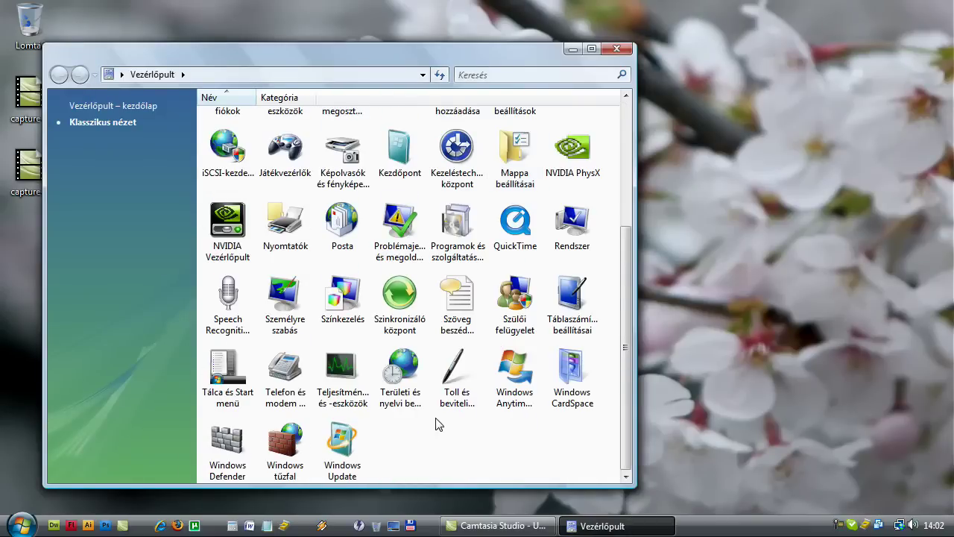
double_click(233, 441)
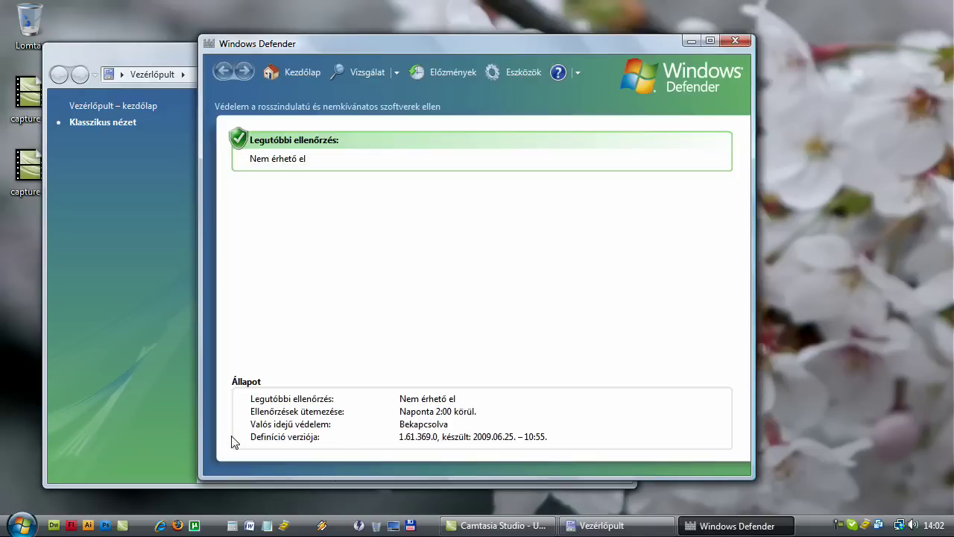
click(514, 74)
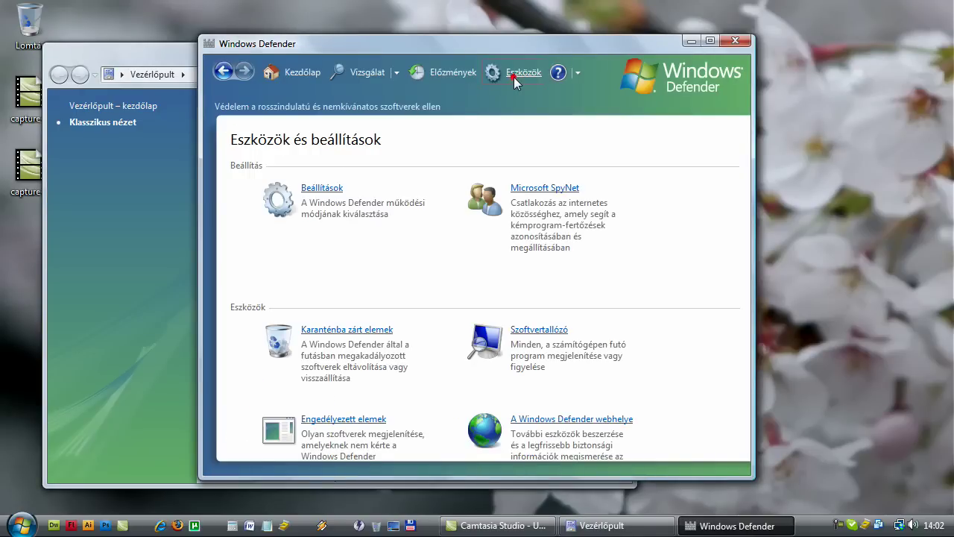
click(326, 188)
scroll(558, 298, down, 15)
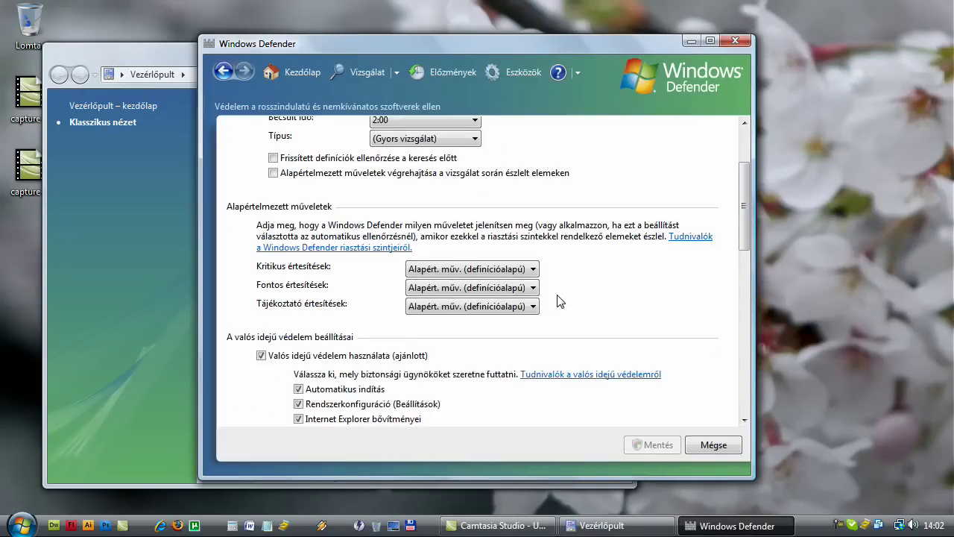
scroll(511, 322, down, 3)
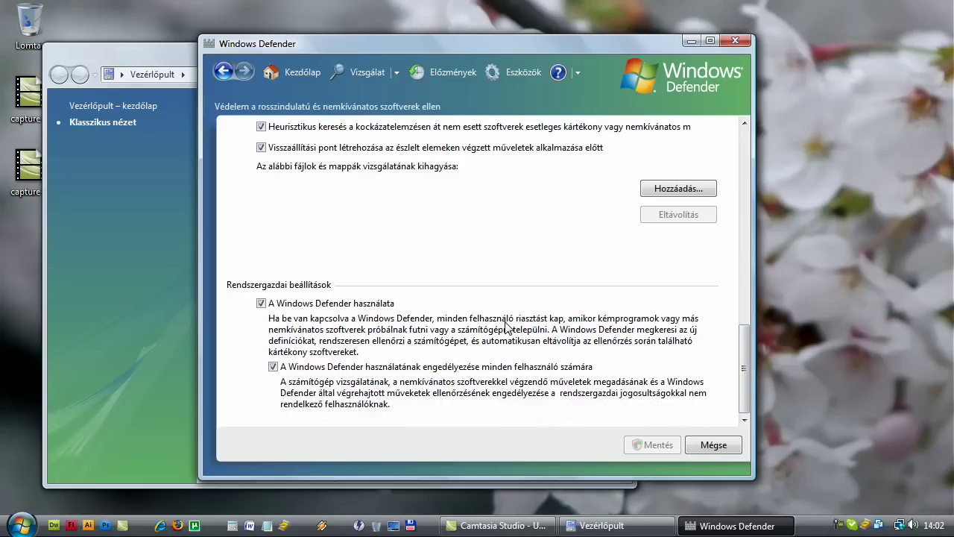
click(372, 303)
click(634, 450)
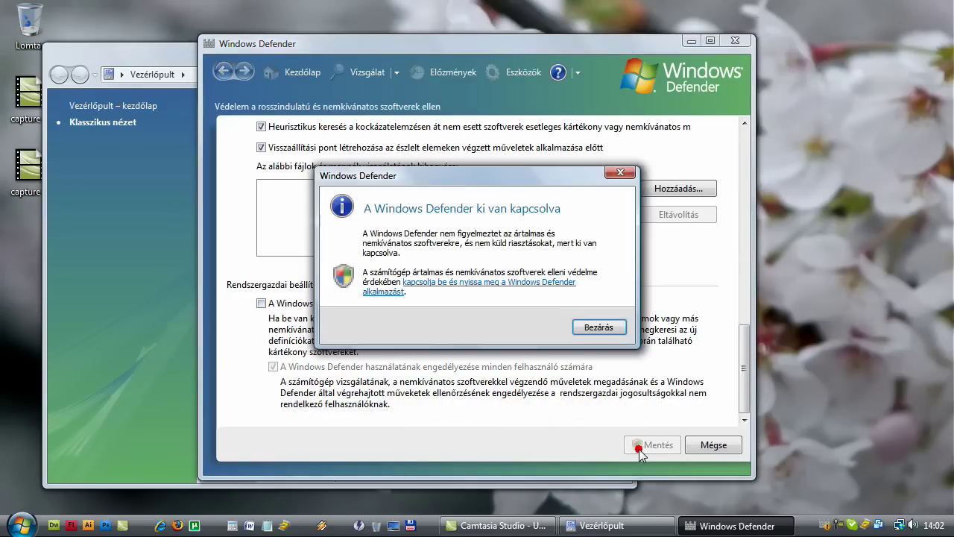
click(600, 330)
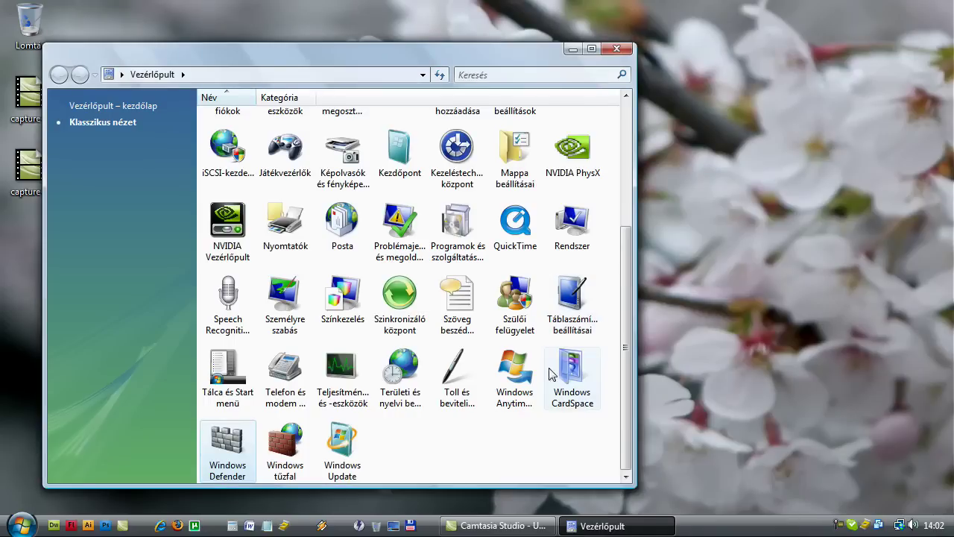
Apply the "Windows Vista egyszerű" colour scheme in the classic appearance settings of the desktop personalisation
drag(624, 441, 637, 289)
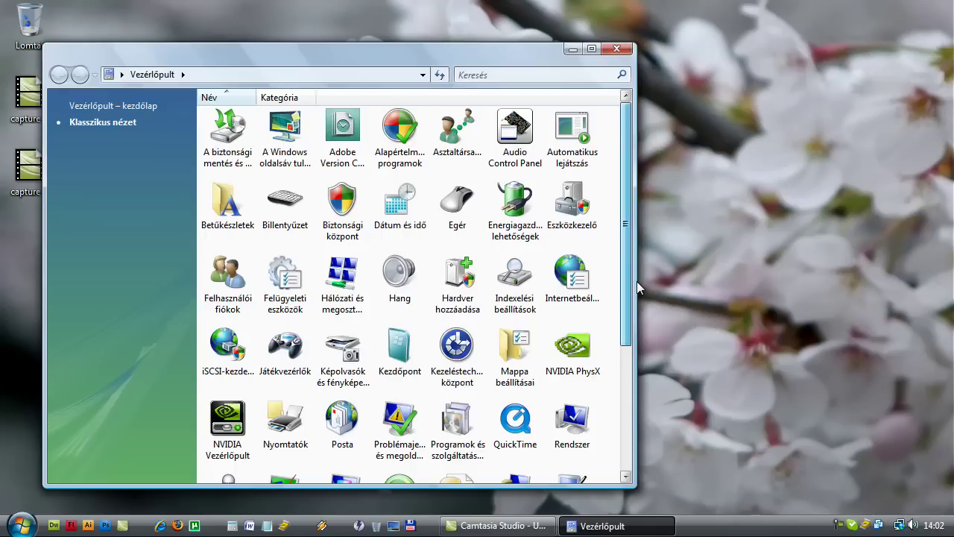
right_click(756, 280)
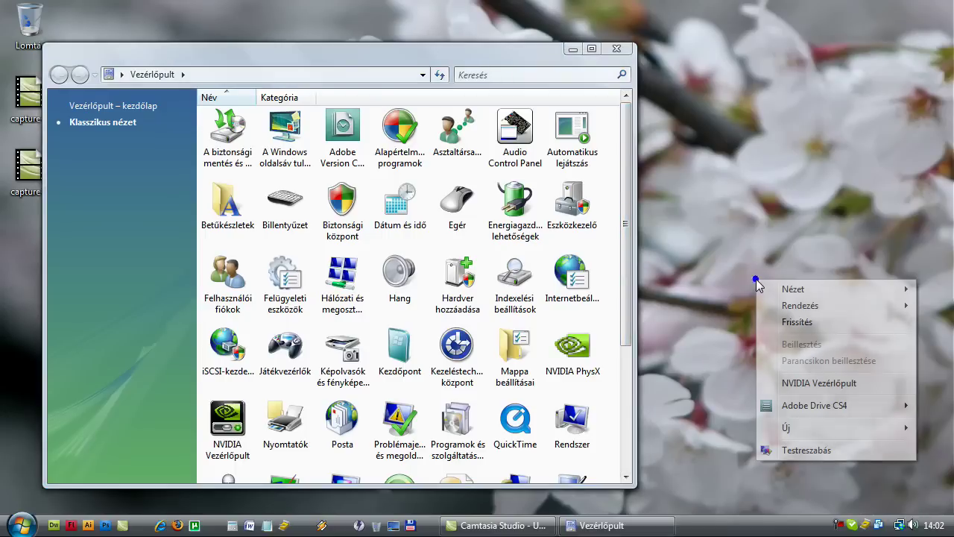
click(810, 450)
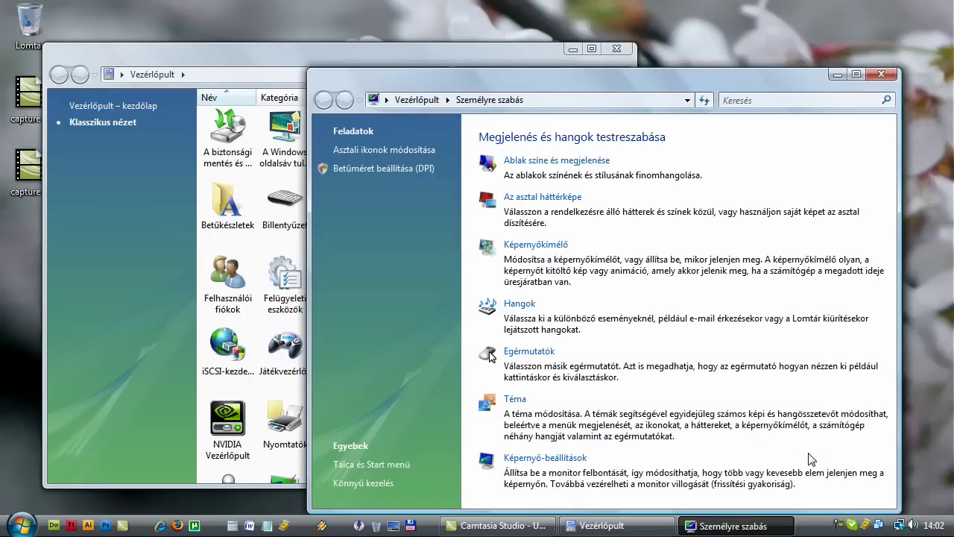
click(562, 161)
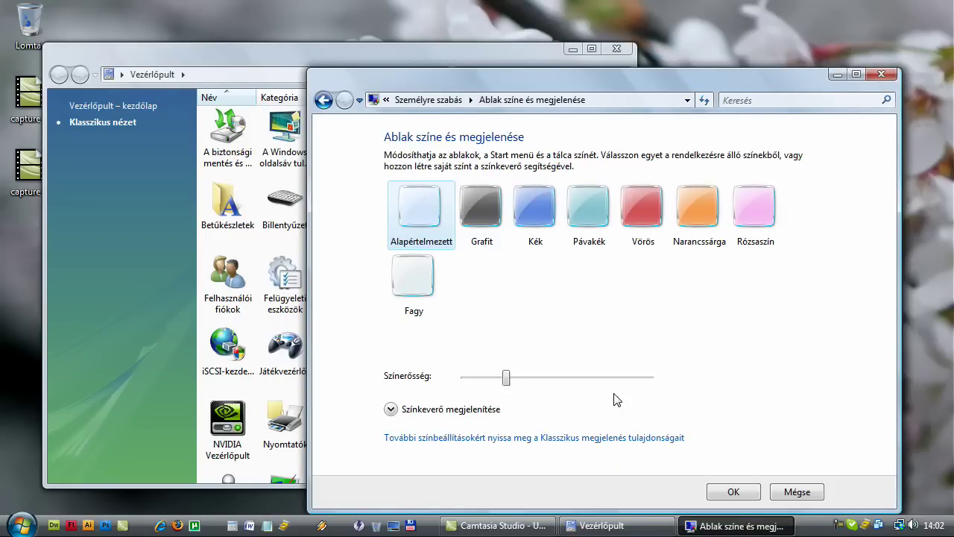
click(564, 437)
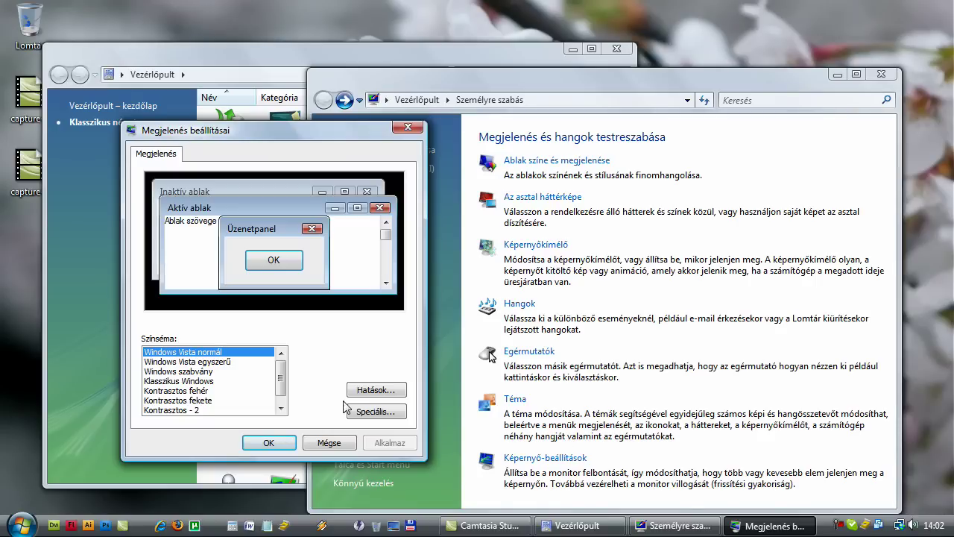
click(212, 361)
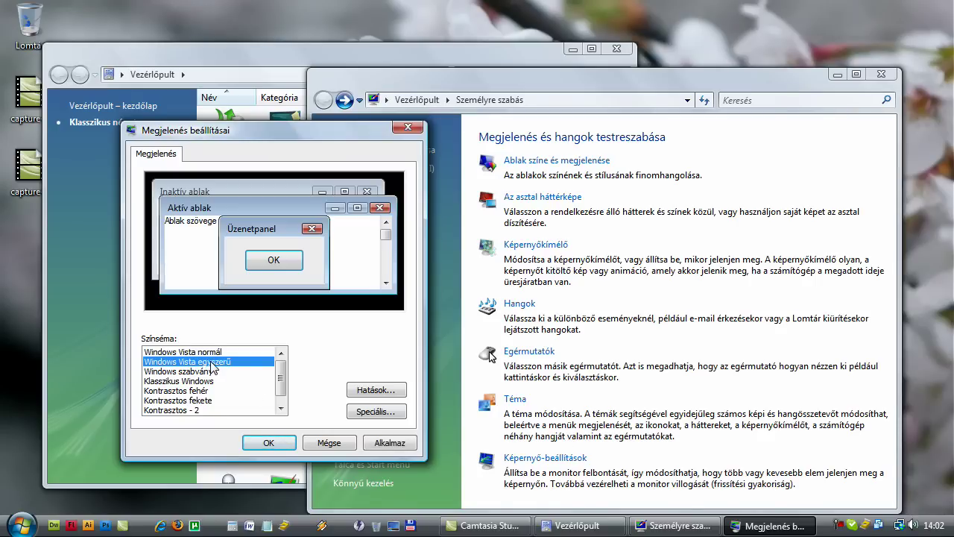
click(388, 443)
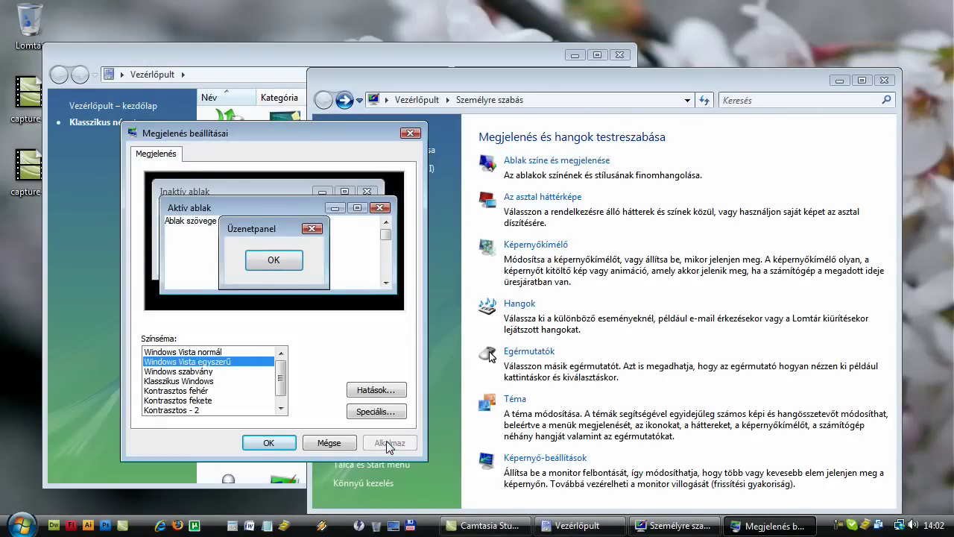
Set the first colour of the "Ablak" element to custom light grey (RGB 239, 239, 239), apply it and close the appearance settings
click(376, 412)
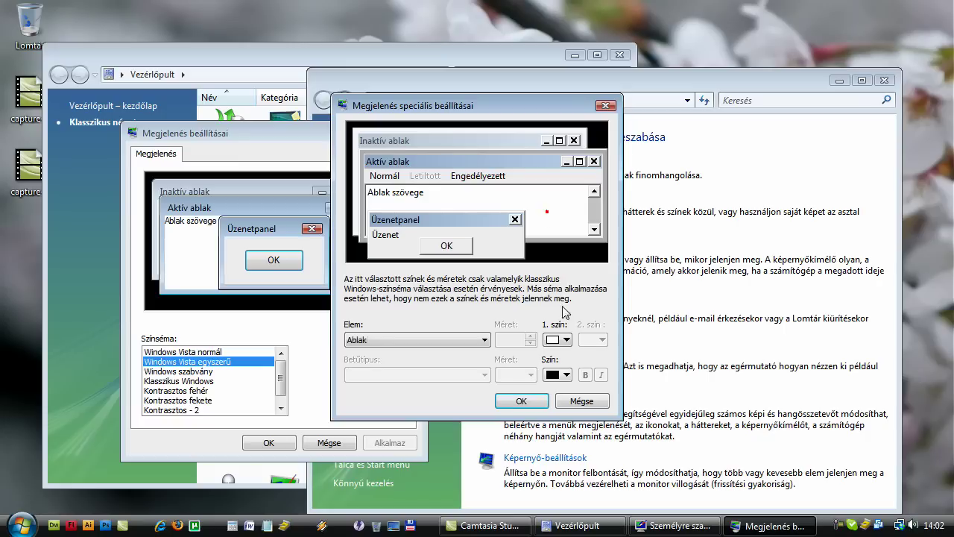
click(568, 340)
click(573, 428)
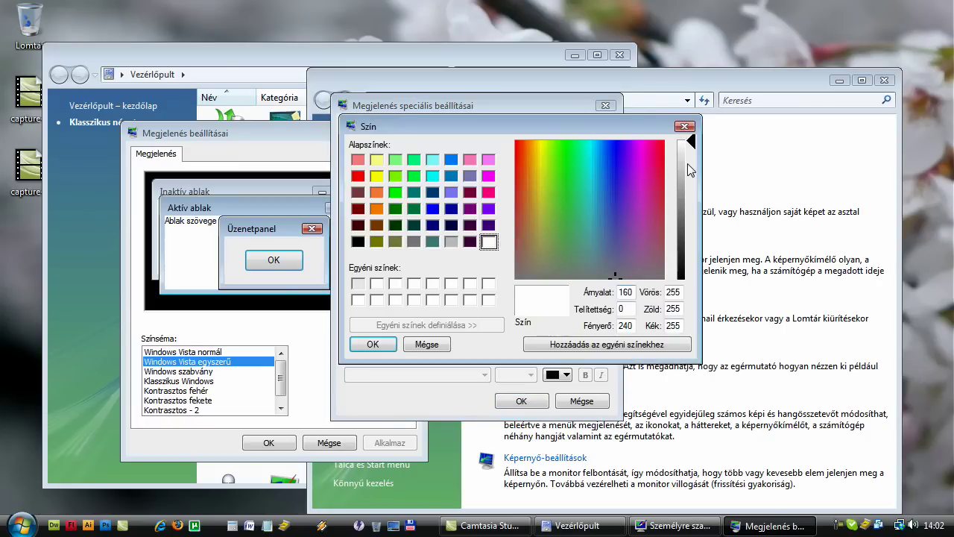
click(691, 153)
click(607, 344)
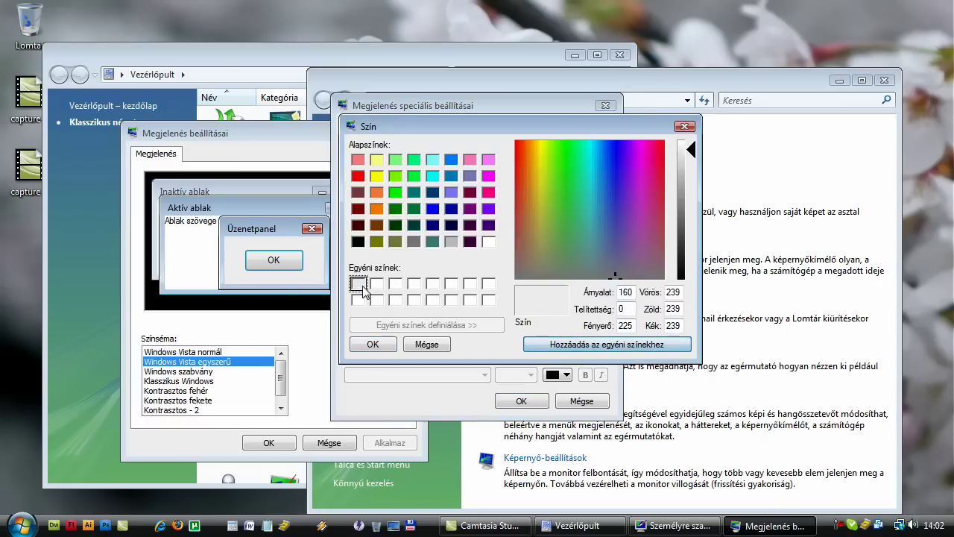
click(373, 344)
click(521, 400)
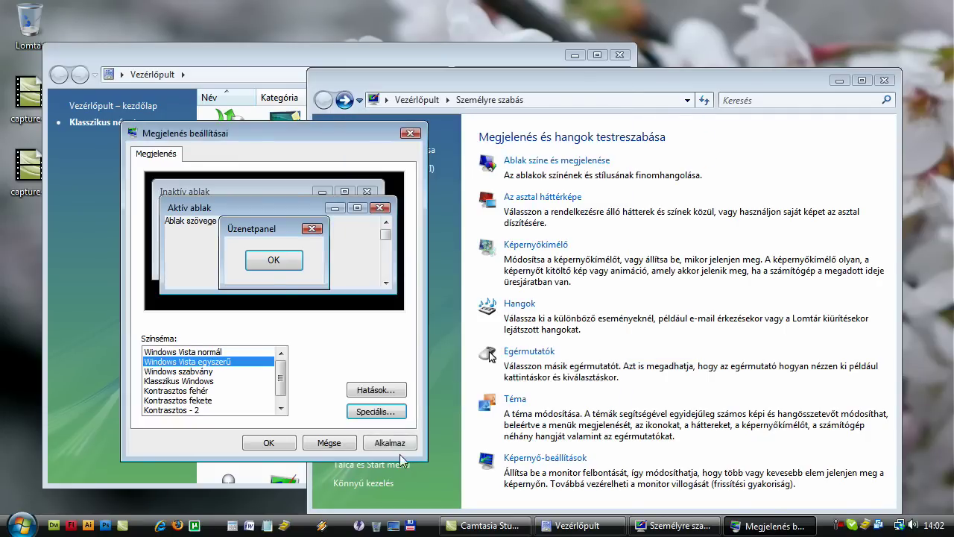
click(389, 443)
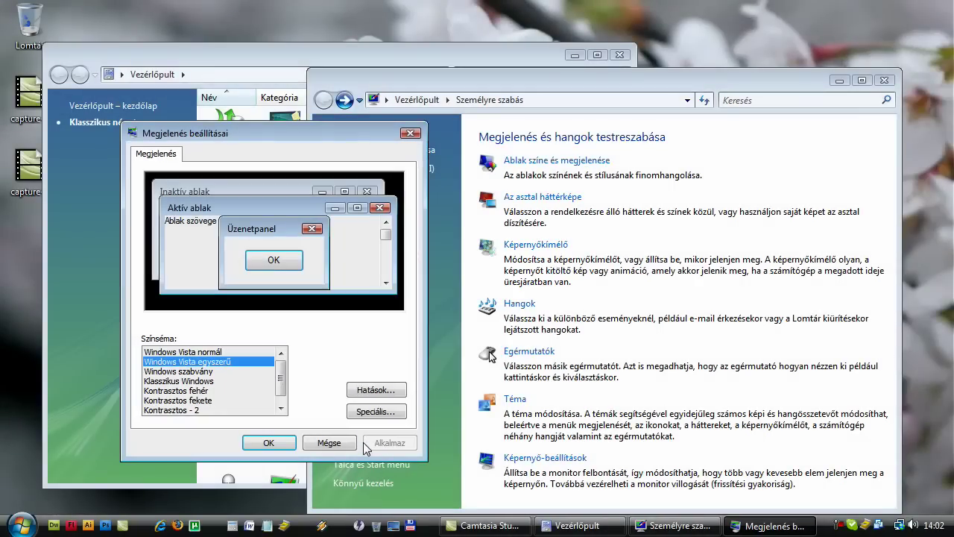
click(266, 442)
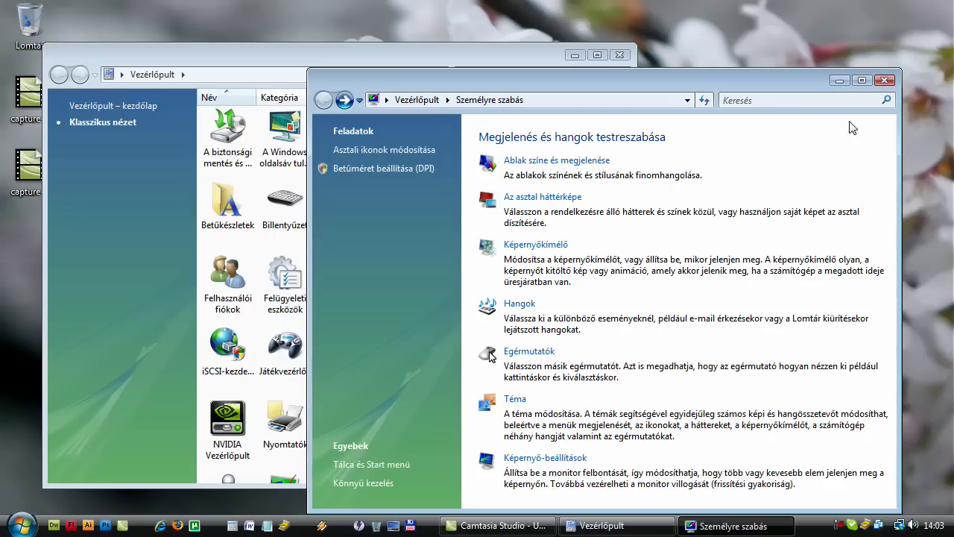
Remove the Recycle Bin ("Lomtár") icon from the desktop, apply the change and close the personalisation window
click(416, 152)
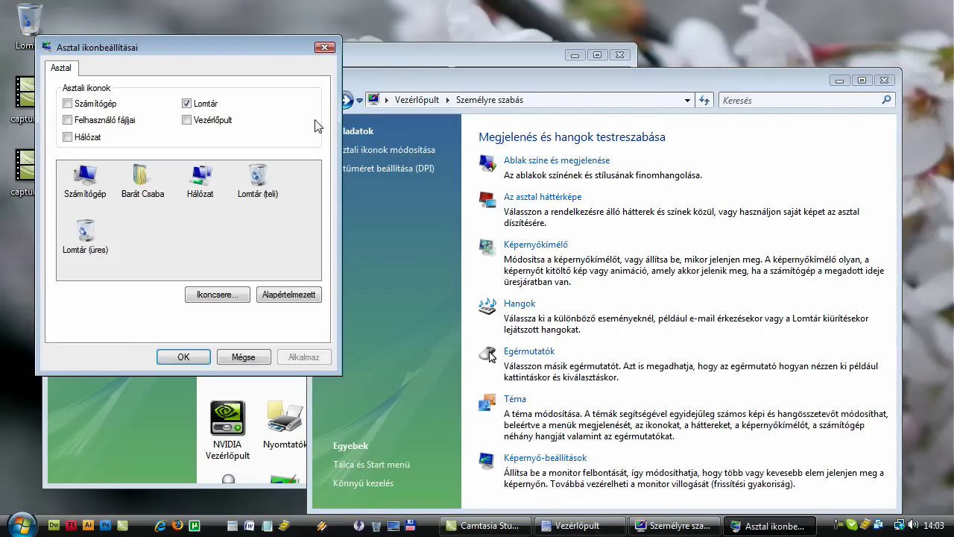
click(202, 106)
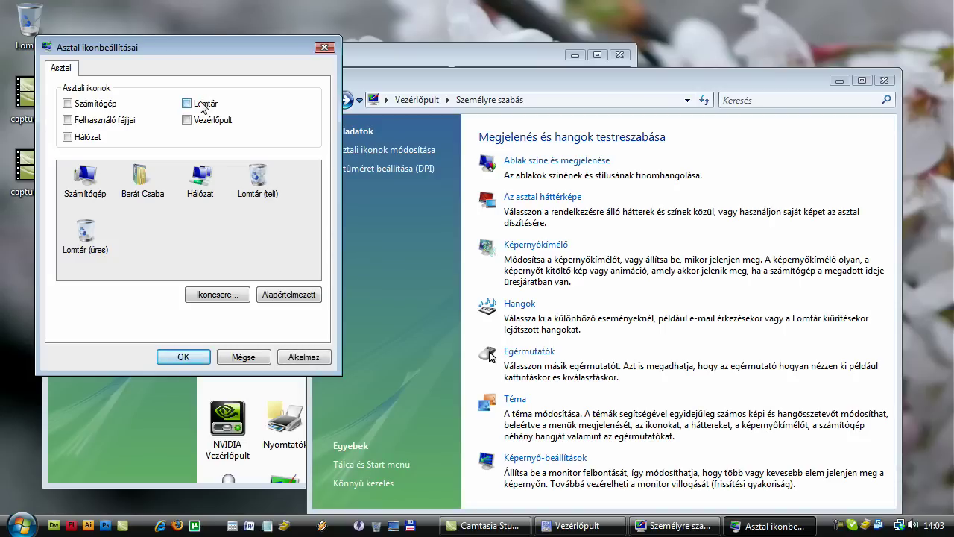
click(306, 357)
click(183, 357)
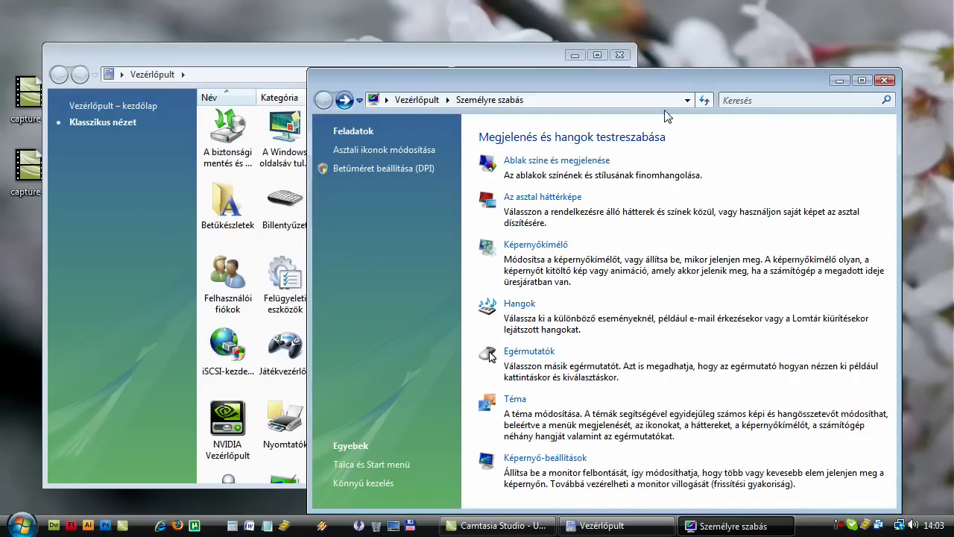
click(884, 80)
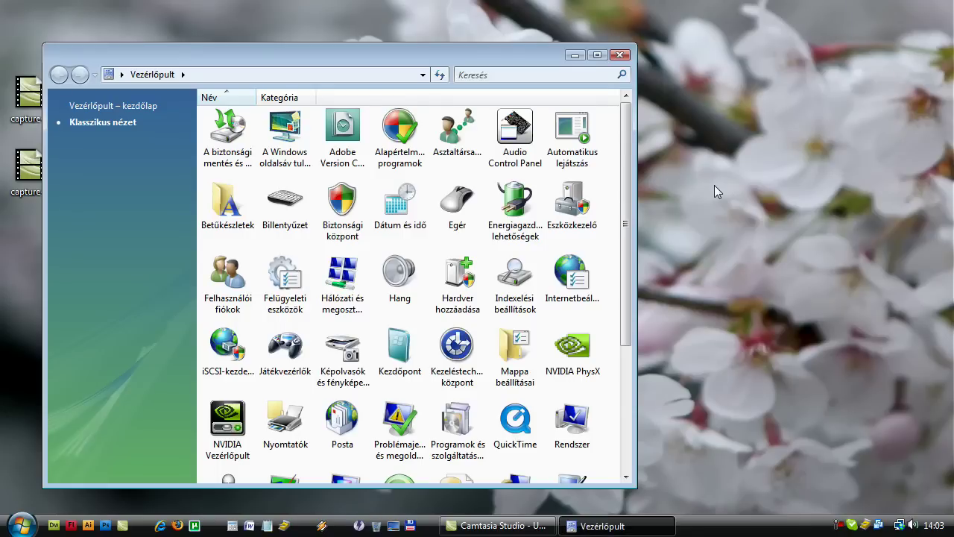
Select "Klasszikus Start menü" in the taskbar and Start menu properties and turn off storing recently opened files and programs
drag(625, 202, 622, 342)
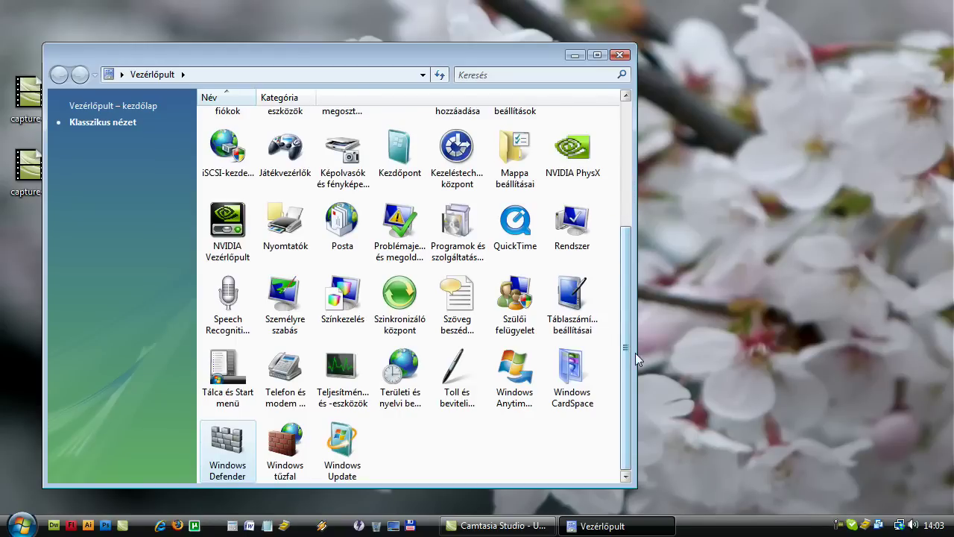
right_click(717, 520)
click(746, 515)
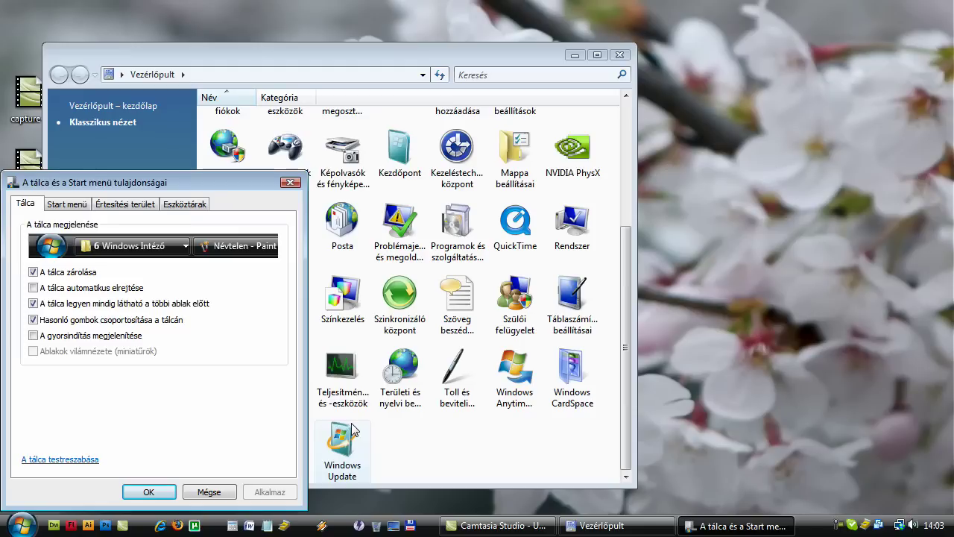
click(76, 206)
click(105, 374)
click(91, 356)
click(80, 275)
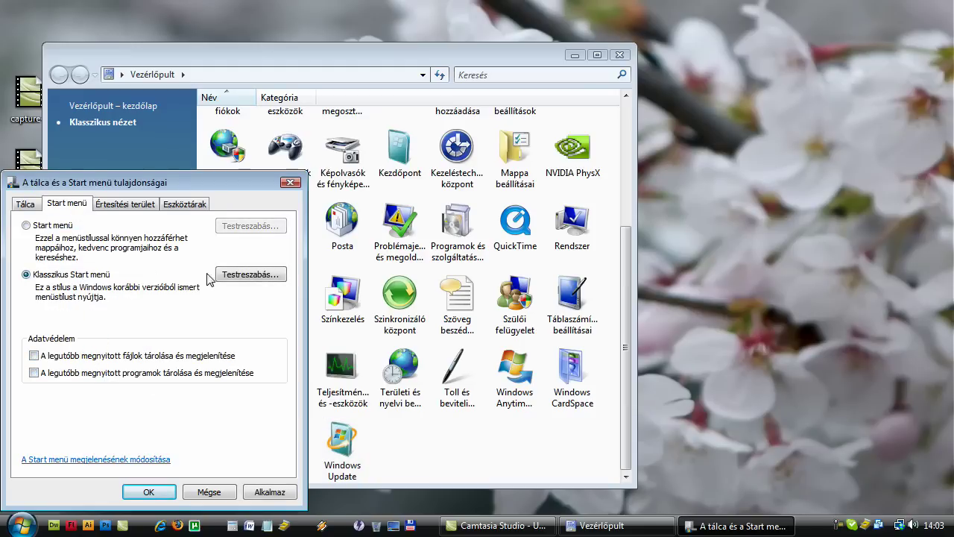
Check the advanced options in the classic Start menu customisation, accept them, and apply the Start menu settings
click(223, 275)
drag(259, 409, 261, 422)
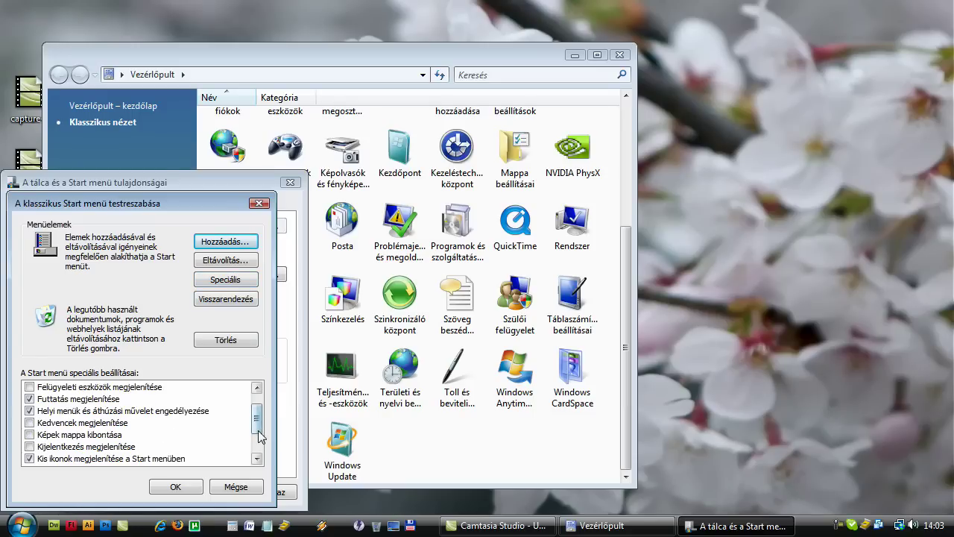
click(187, 490)
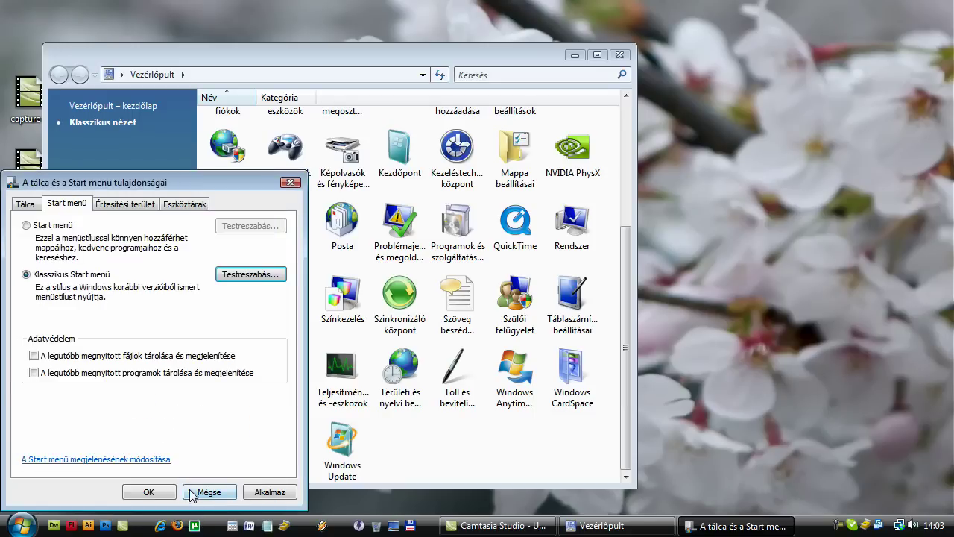
click(265, 495)
Hide the network ("Hálózat") and volume ("Hangerő") icons in the notification area, turn off hiding inactive icons, and save
click(121, 207)
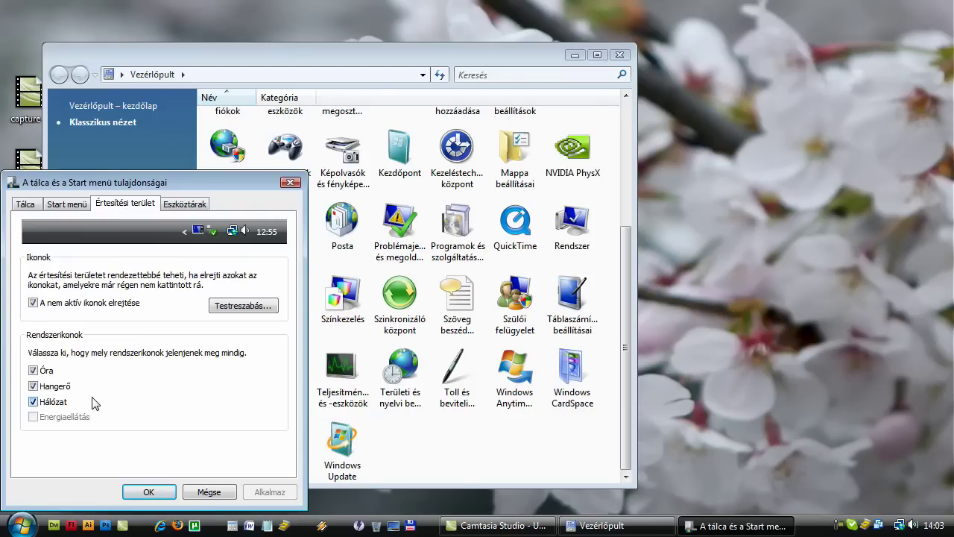
click(61, 403)
click(63, 386)
click(108, 303)
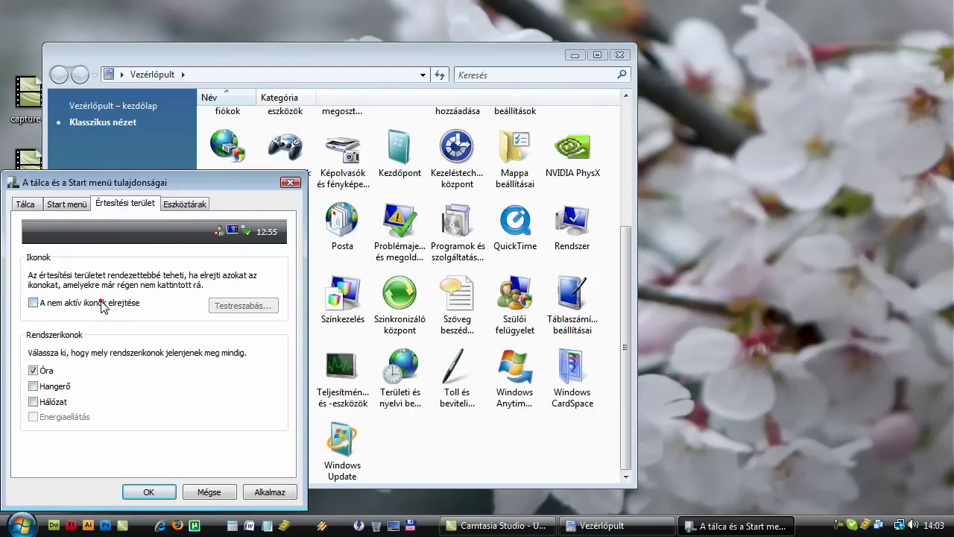
click(266, 494)
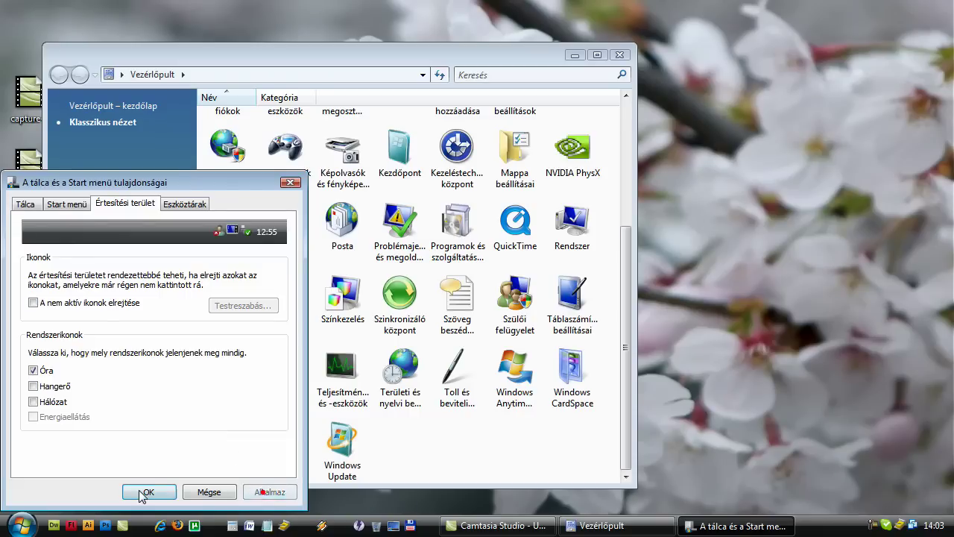
click(150, 492)
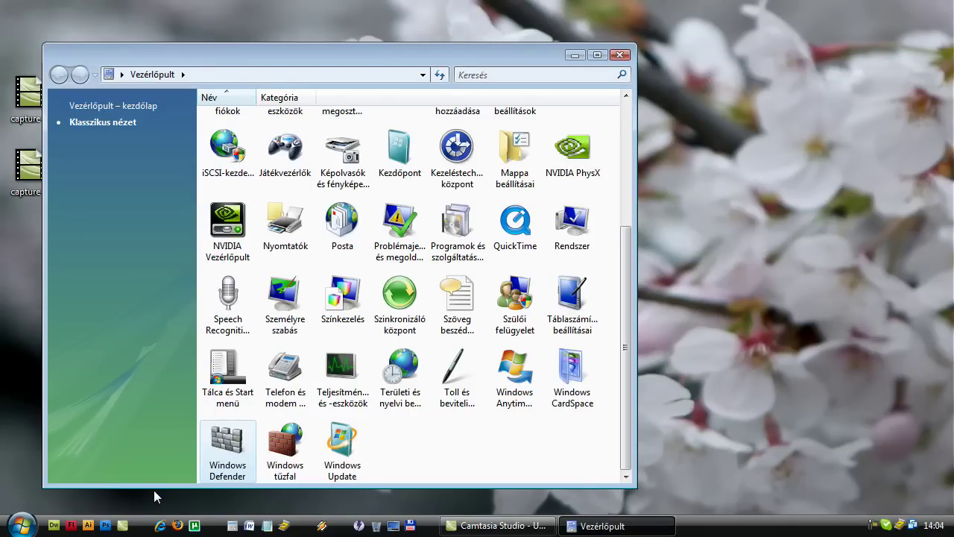
Set the sound scheme to "Nincsenek hangok" in the Control Panel, turn off the system startup sound, and save the changes
drag(627, 366, 630, 268)
double_click(395, 255)
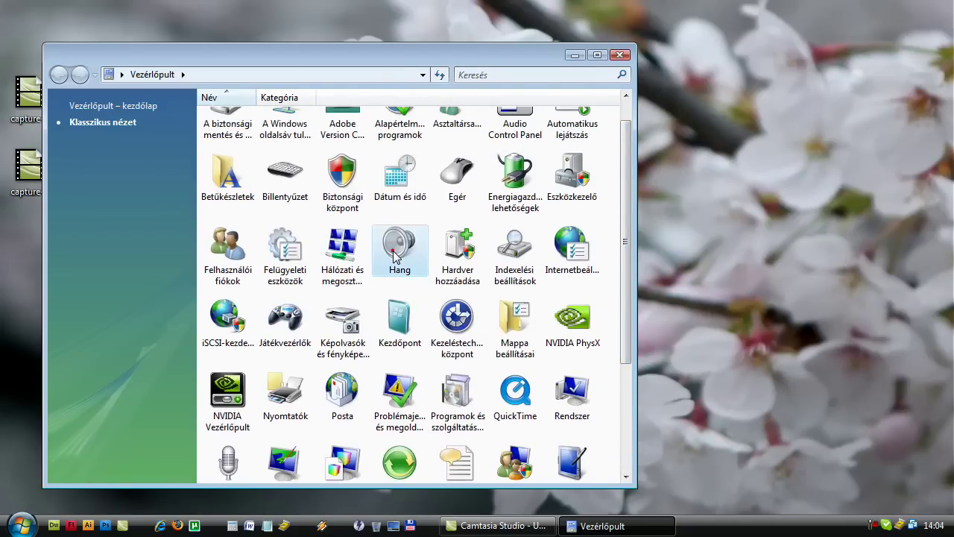
click(161, 86)
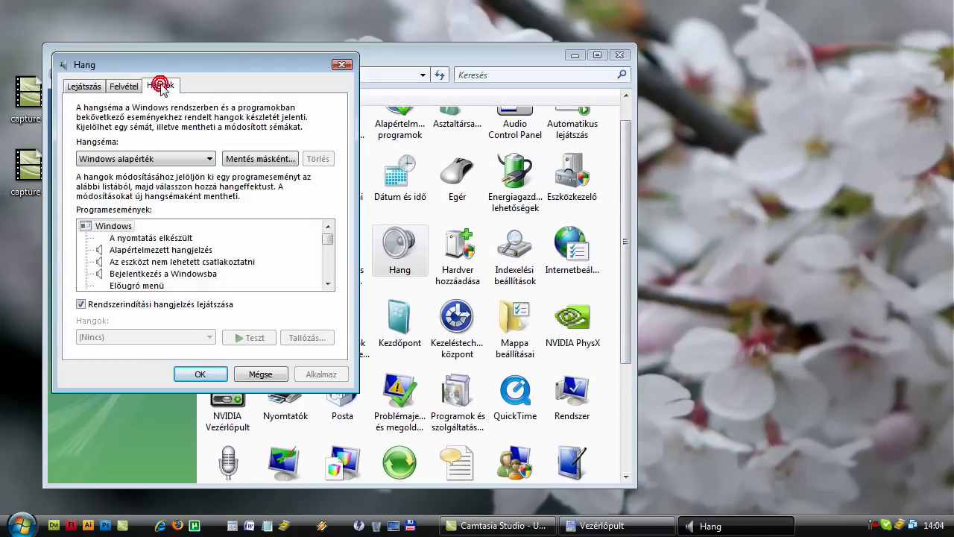
click(153, 158)
click(133, 171)
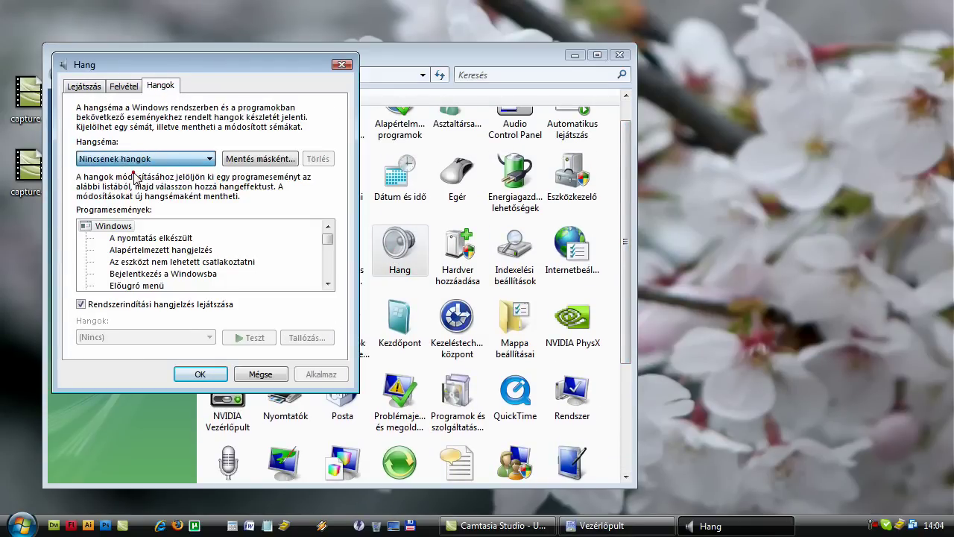
click(168, 305)
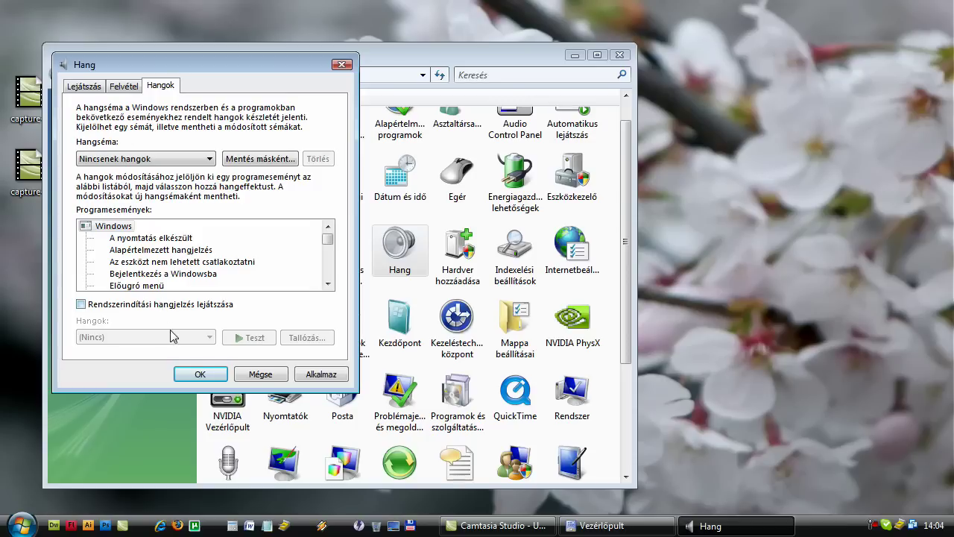
click(342, 378)
click(214, 375)
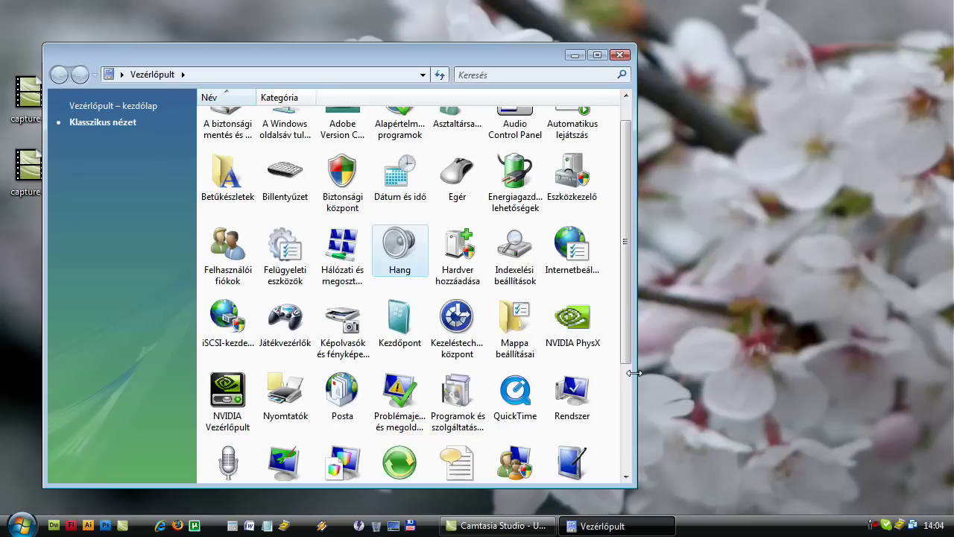
In the folder options, turn off hiding extensions of known file types, set hidden files and folders to "megjelenítése", and save
double_click(514, 328)
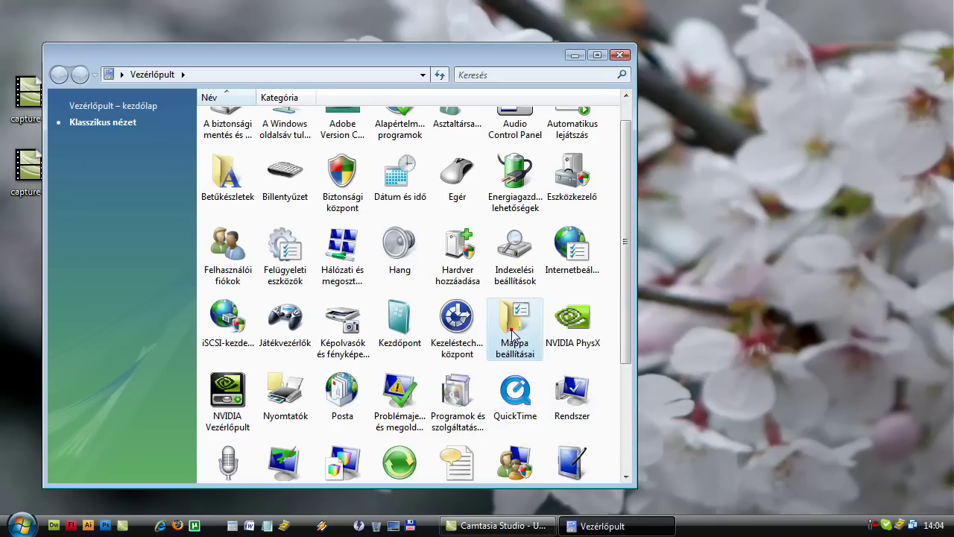
click(154, 120)
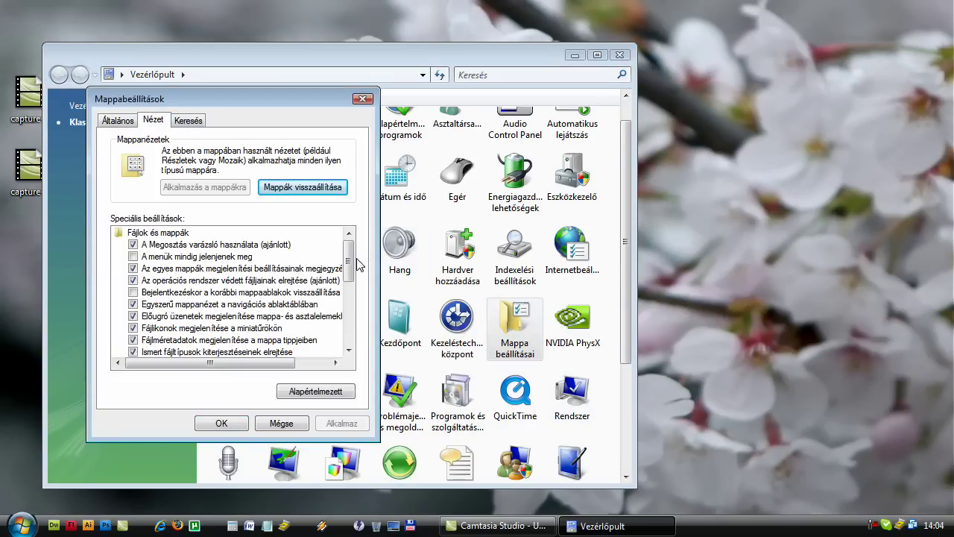
drag(348, 257, 346, 268)
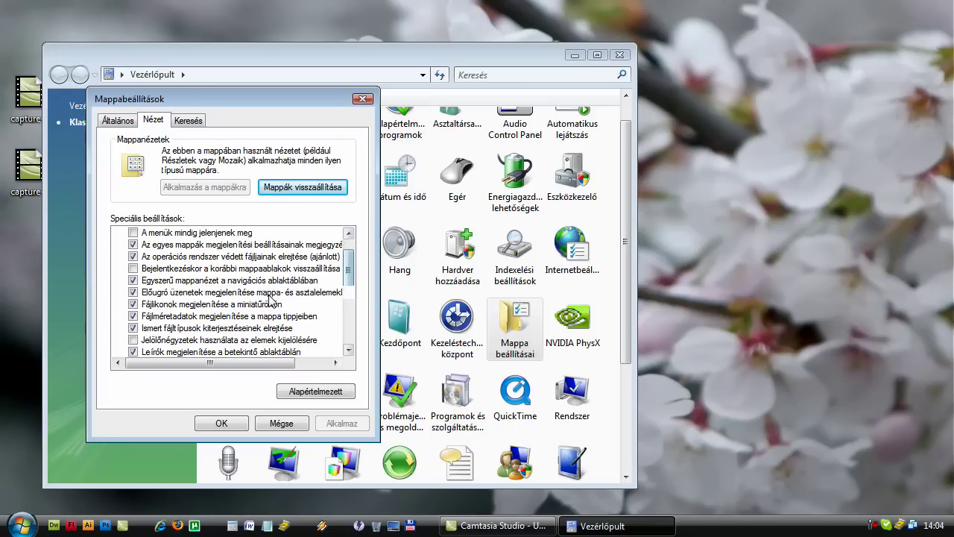
click(133, 329)
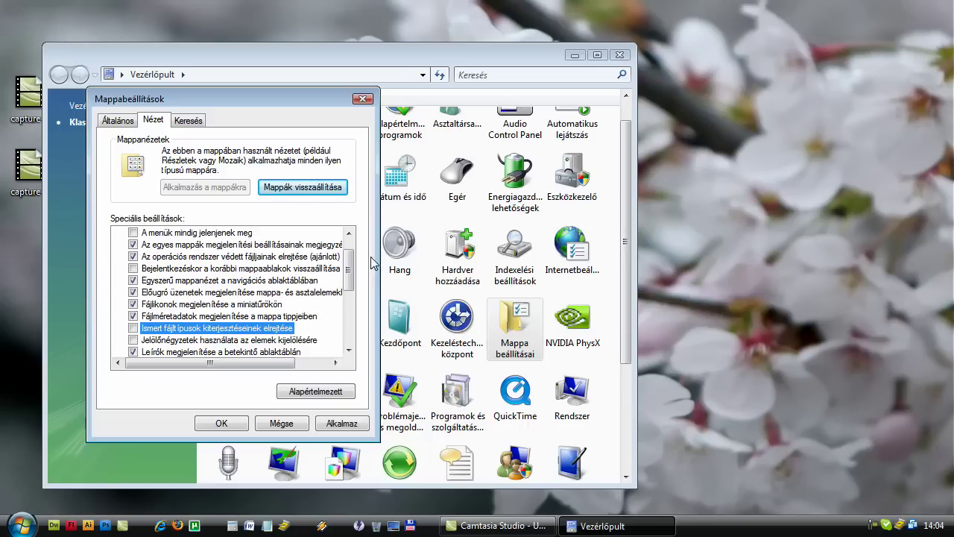
drag(349, 268, 346, 305)
click(195, 317)
click(348, 425)
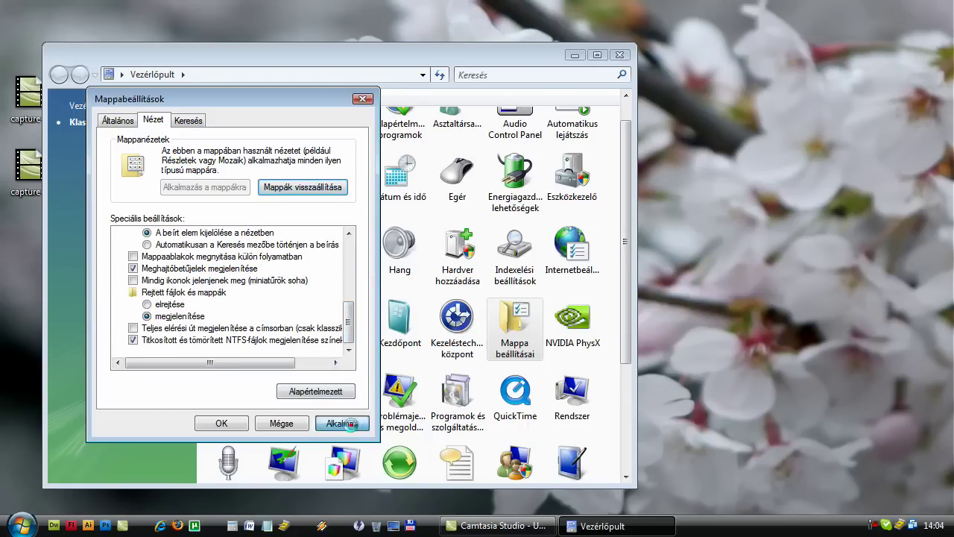
click(223, 424)
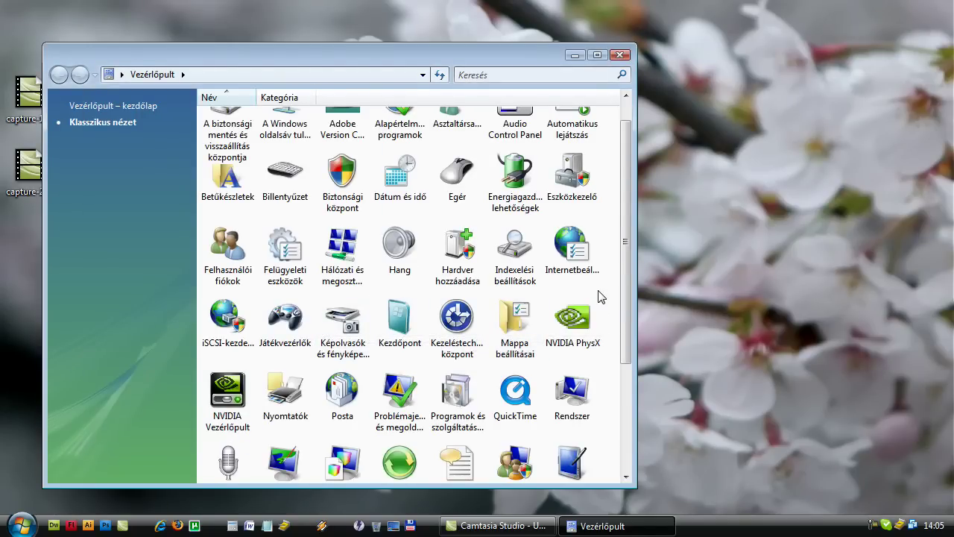
Set the TCP/IPv4 properties of "Helyi kapcsolat" to the fixed IP address 100.100.100.100 and fill in the default subnet mask
click(344, 252)
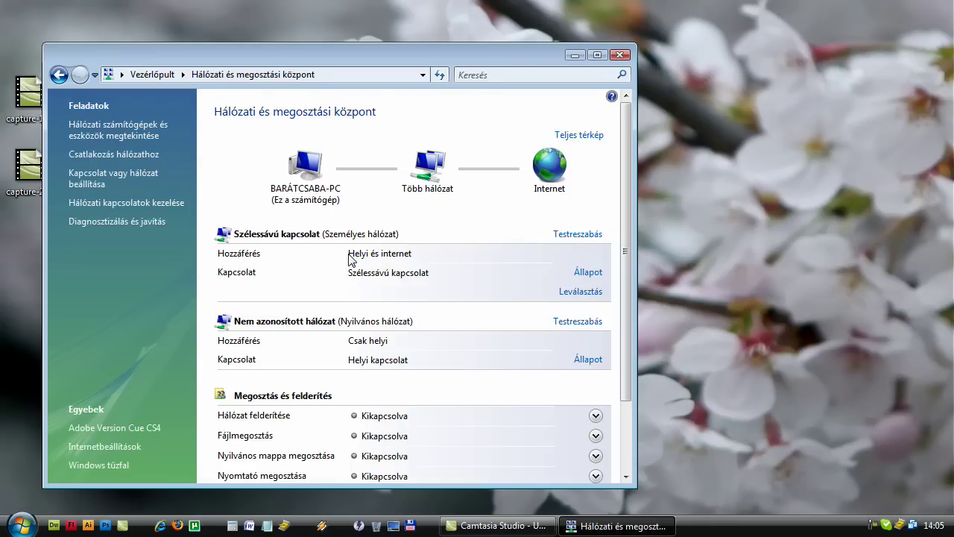
click(151, 211)
right_click(393, 121)
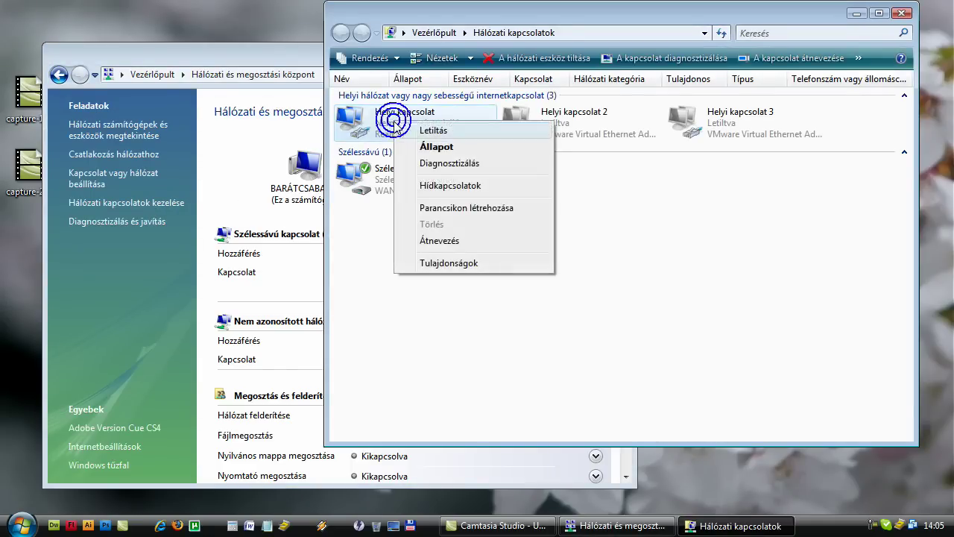
click(457, 266)
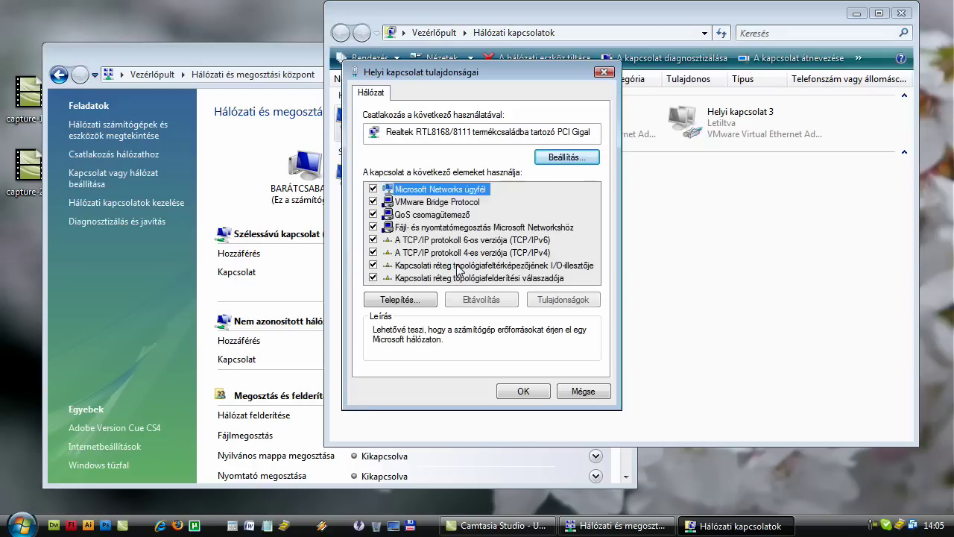
click(478, 253)
click(571, 300)
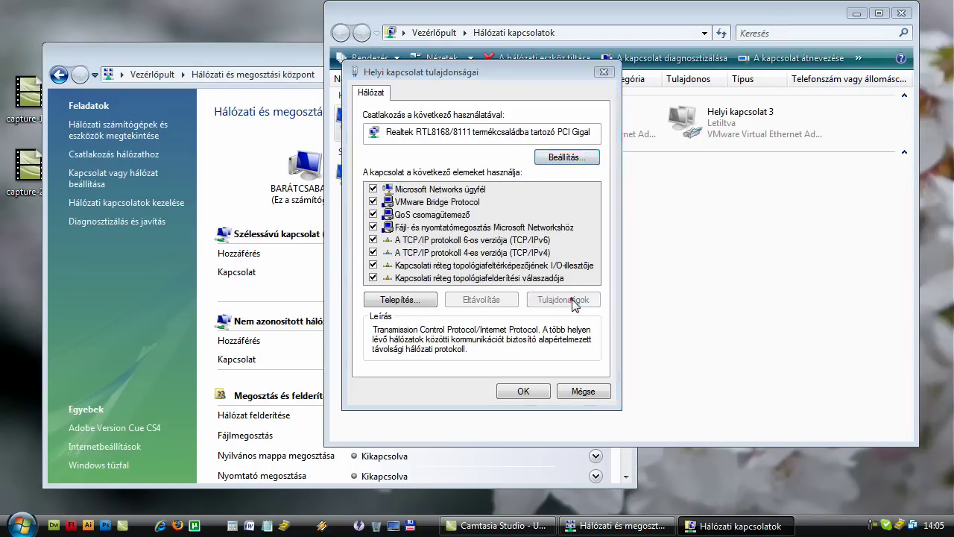
click(445, 231)
click(538, 251)
text(1001001001)
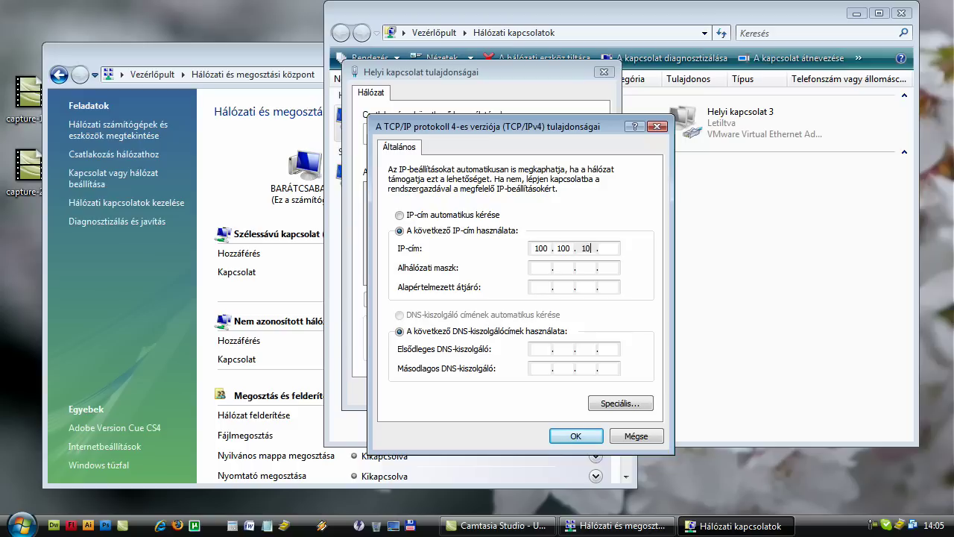
text(00)
click(568, 268)
click(575, 436)
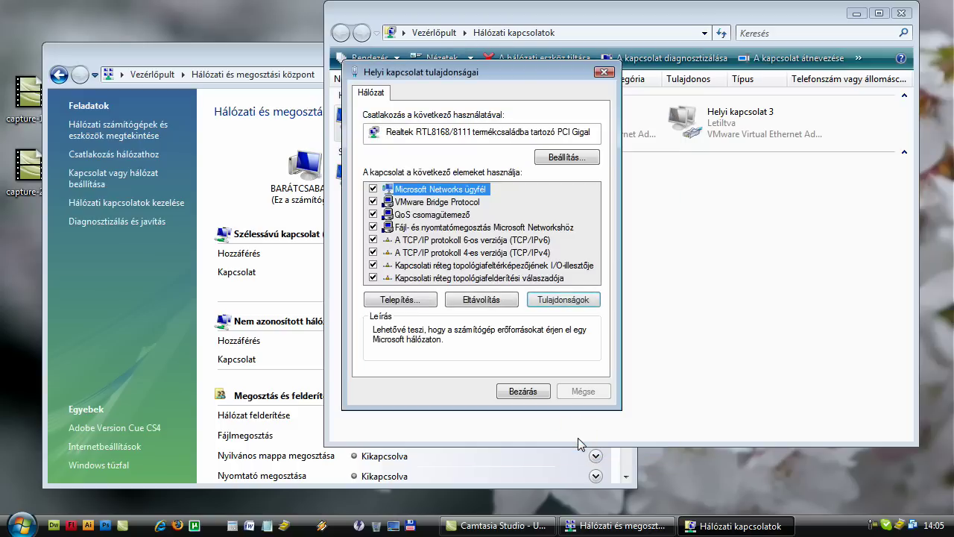
Disable TCP/IPv6 for "Helyi kapcsolat", close its properties and dismiss the broadband connection error
click(372, 240)
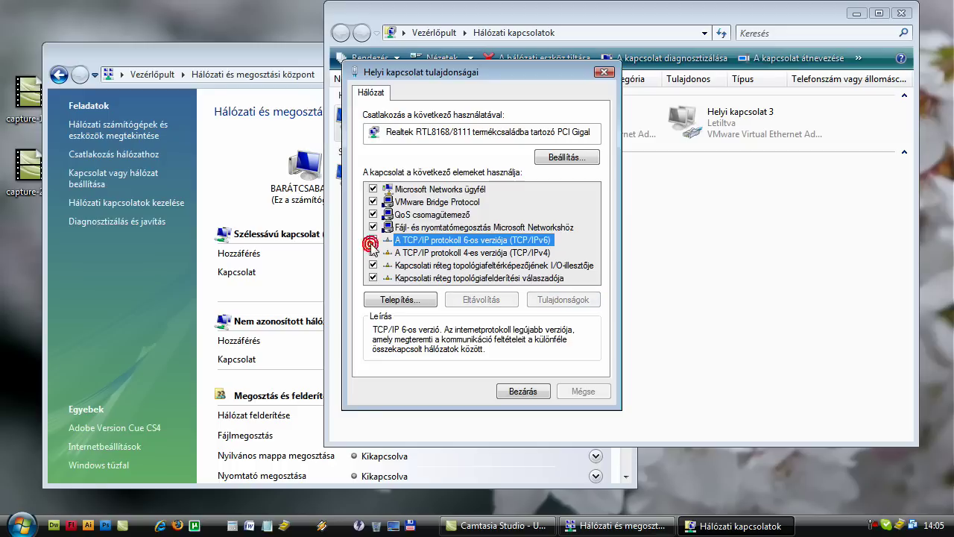
click(523, 391)
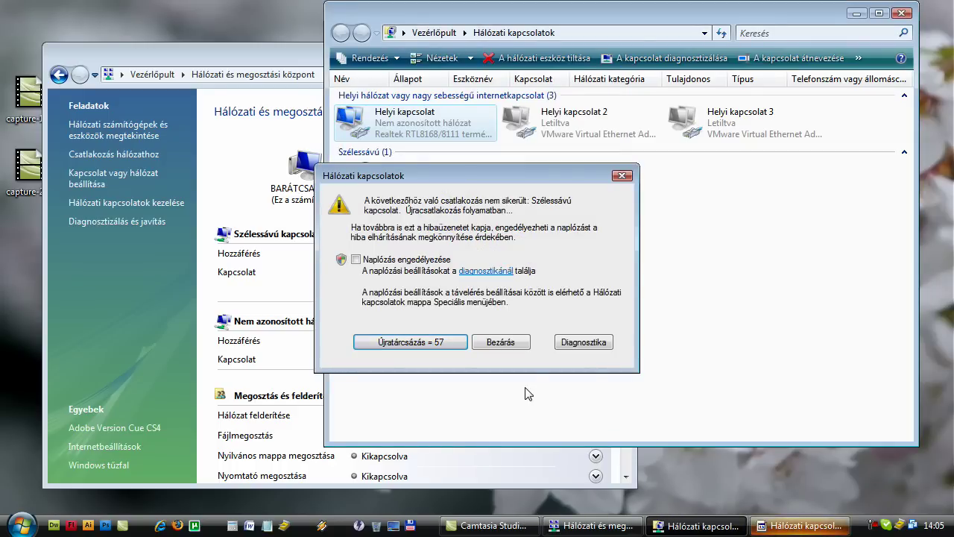
click(492, 342)
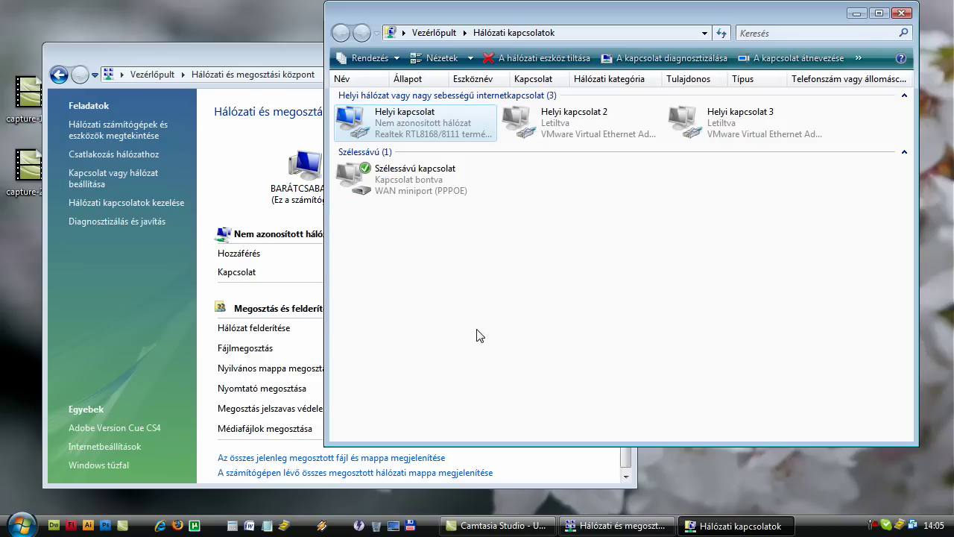
Reconnect the broadband connection "Szélessávú kapcsolat" and close the network windows
right_click(414, 170)
click(433, 179)
click(395, 389)
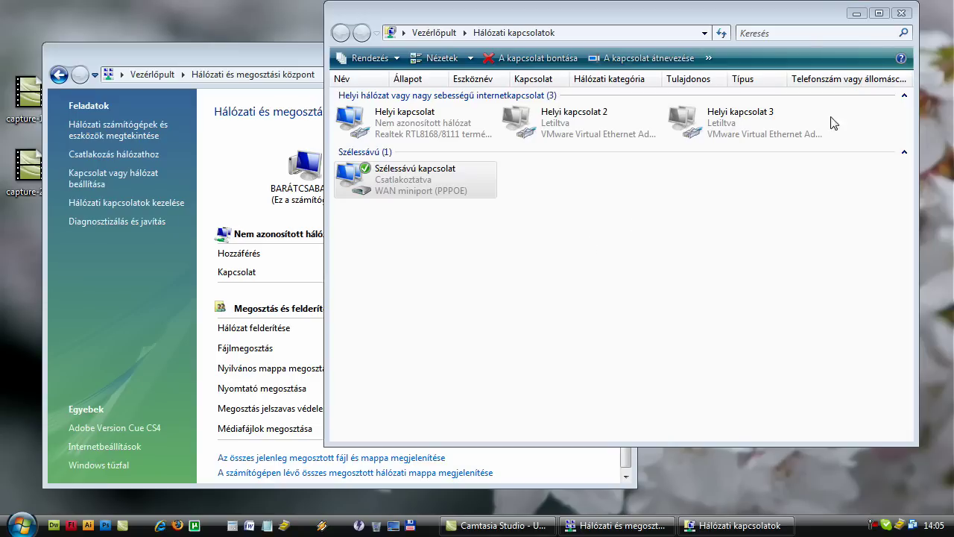
click(901, 12)
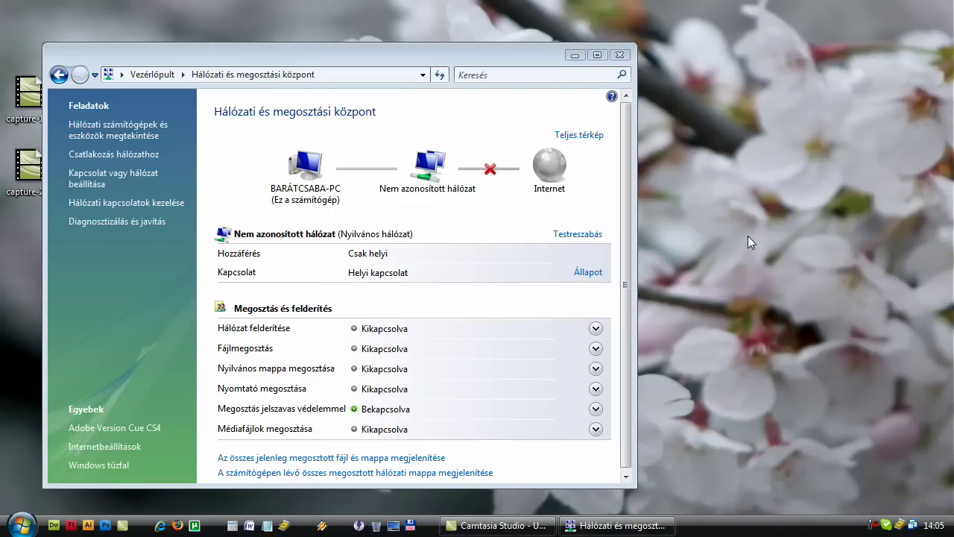
click(620, 55)
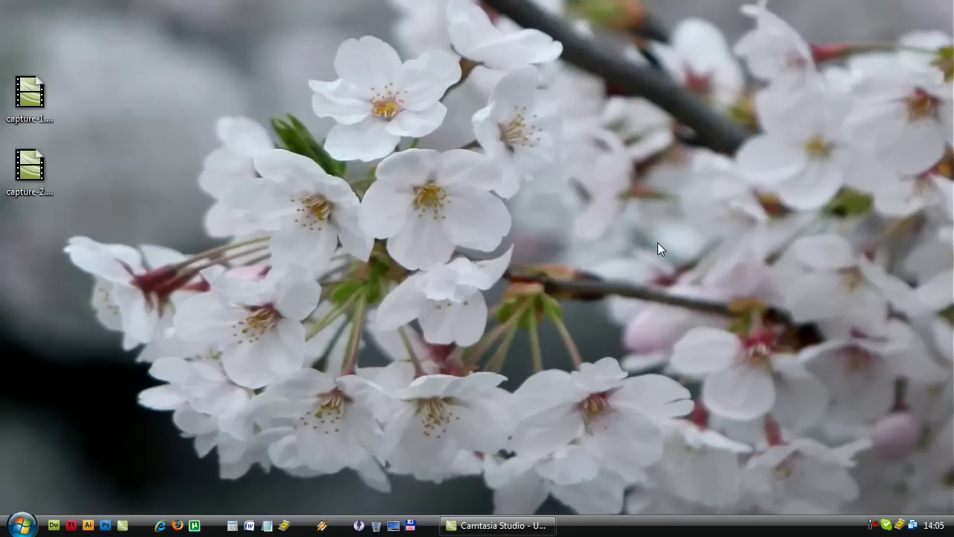
Open the advanced system settings ("Speciális rendszerbeállítások") from the System page of the Control Panel
click(19, 525)
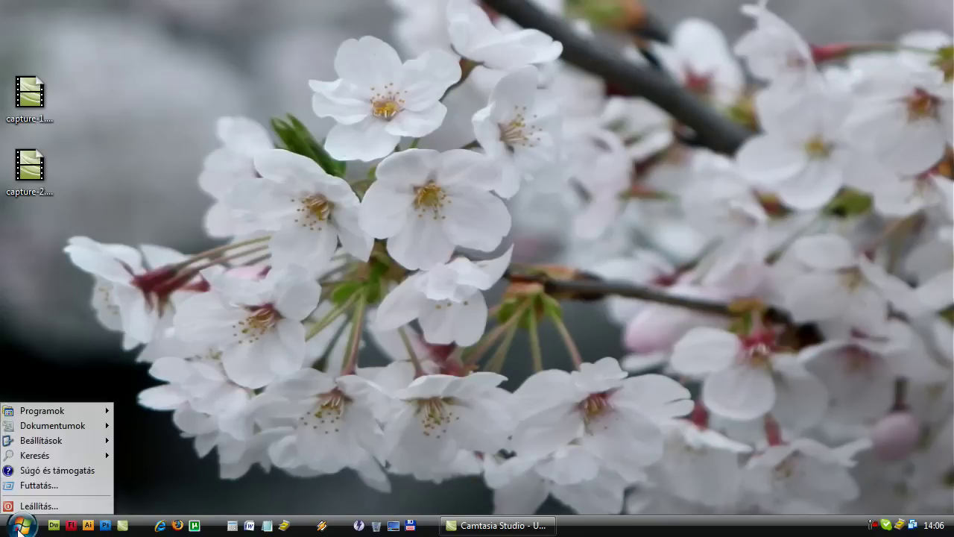
mouse_move(73, 442)
click(149, 442)
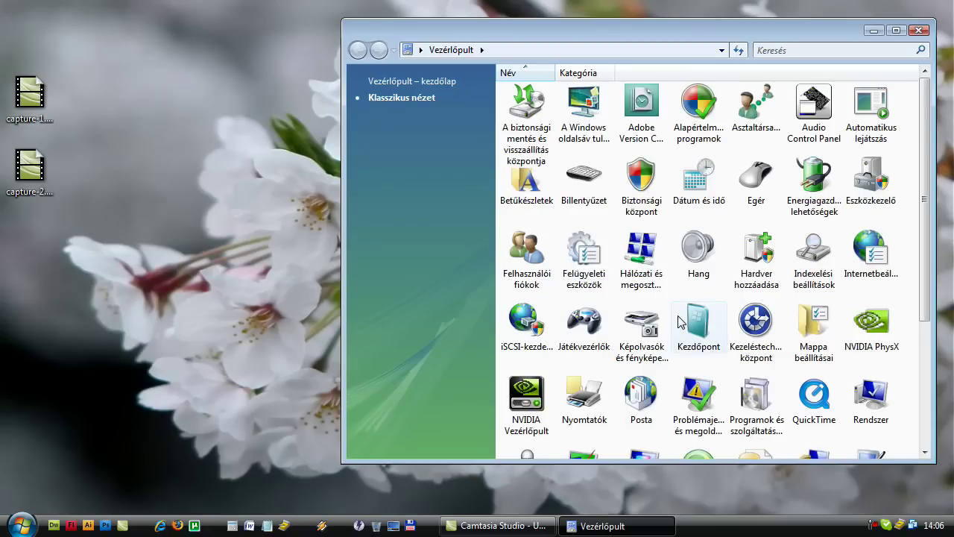
scroll(680, 323, down, 3)
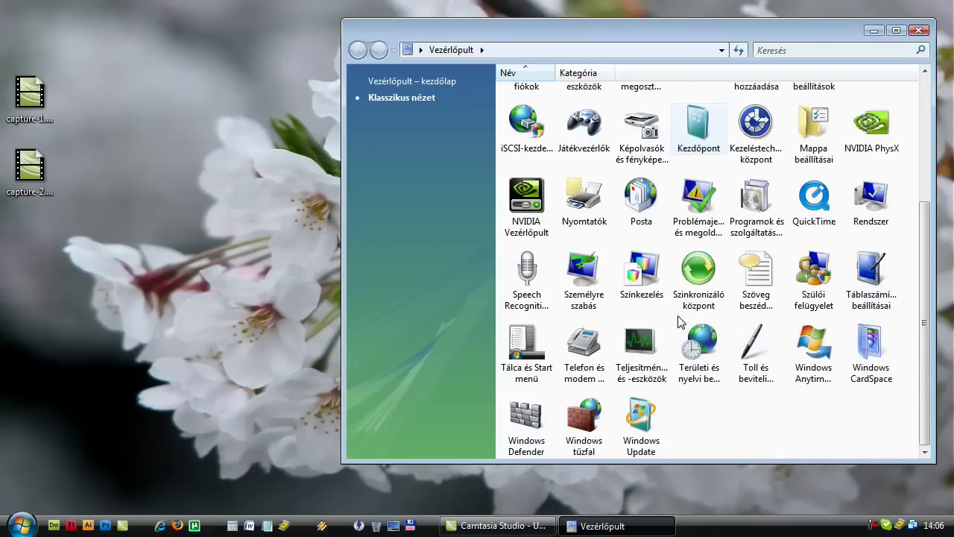
right_click(877, 212)
click(825, 218)
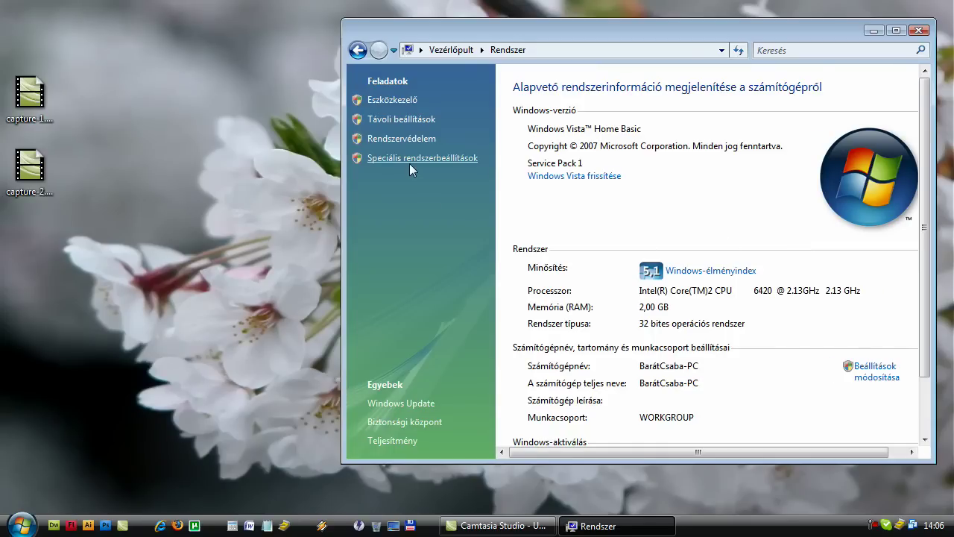
click(409, 158)
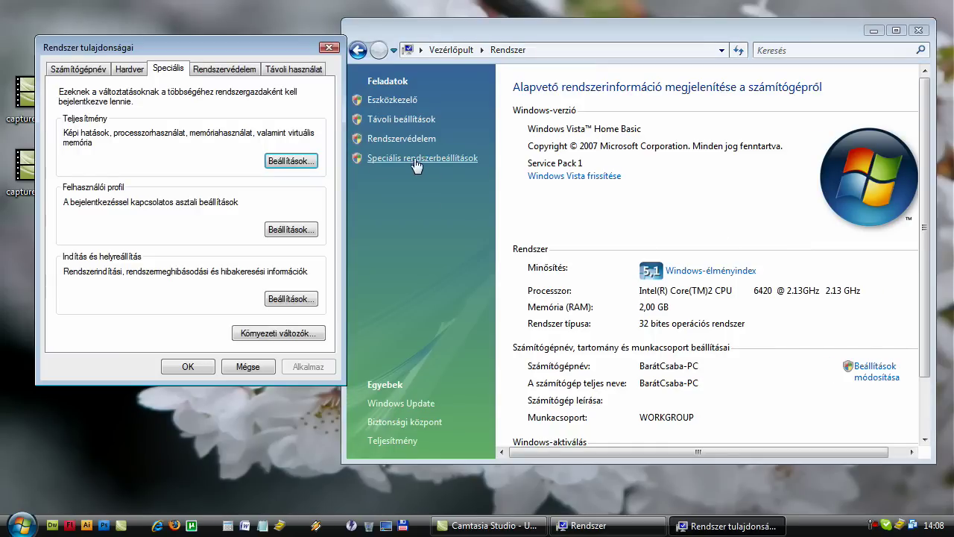
Set the visual effects to "Legjobb teljesítmény", re-enable only font smoothing and visual styles on windows and buttons, and save
click(278, 160)
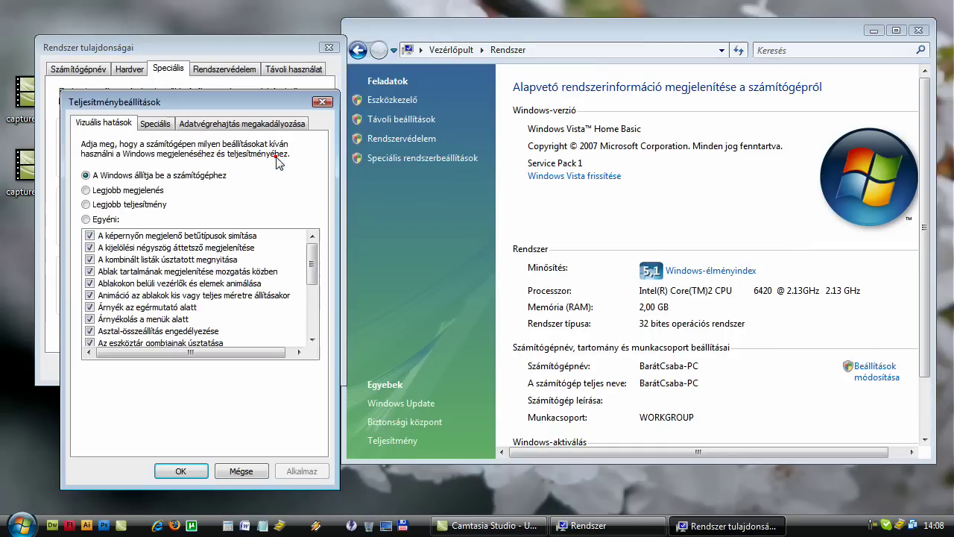
click(147, 206)
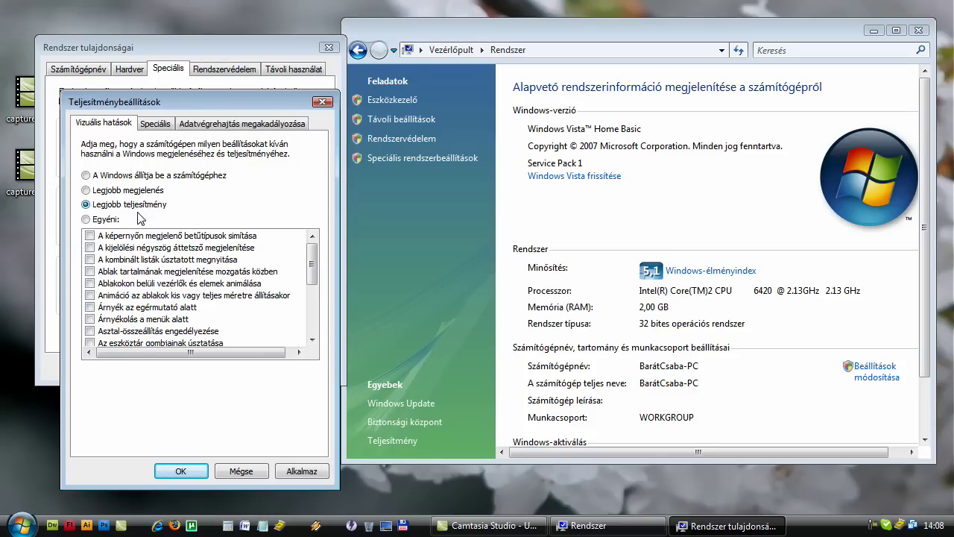
click(89, 236)
drag(311, 257, 309, 290)
click(90, 331)
click(302, 472)
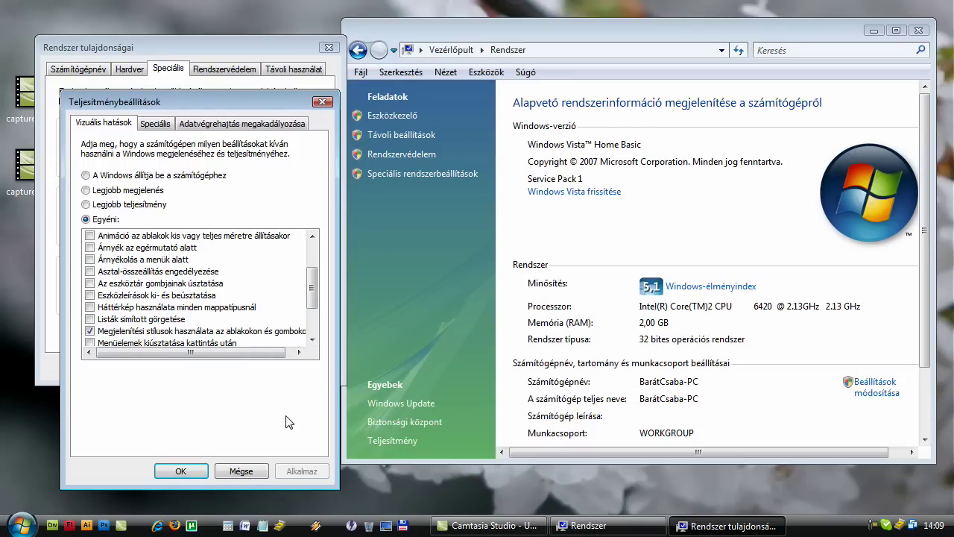
click(186, 470)
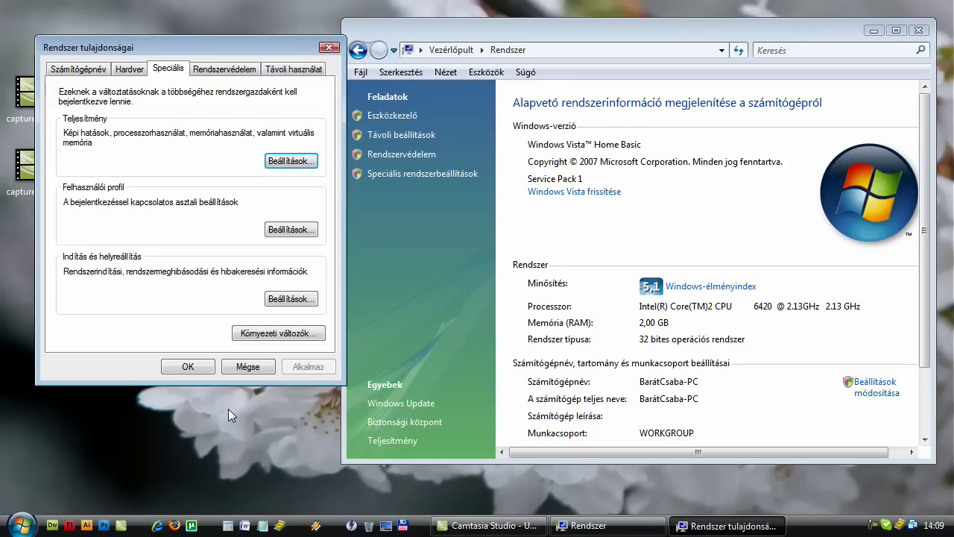
Disallow remote assistance requests, turn off System Restore for the drive Munka (C:), and save the system properties
click(285, 69)
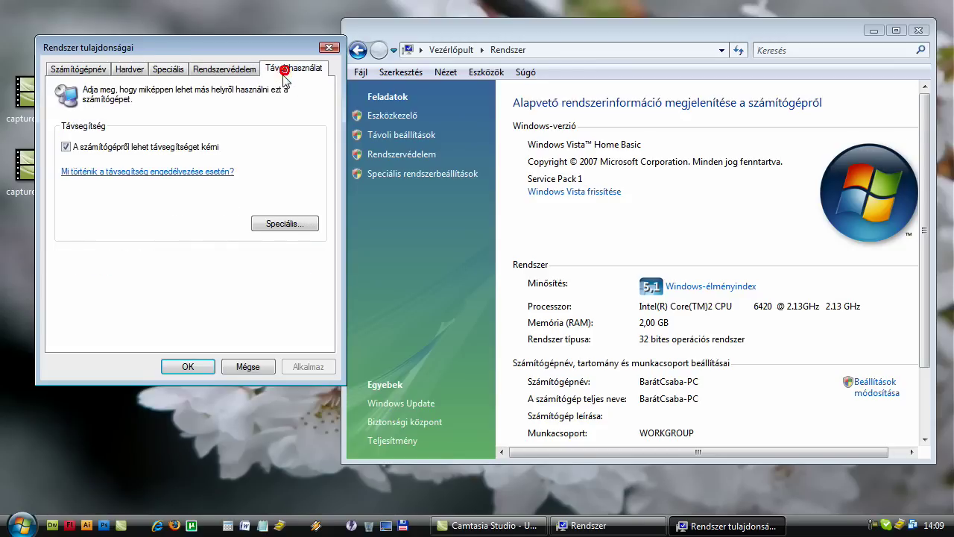
click(110, 149)
click(224, 69)
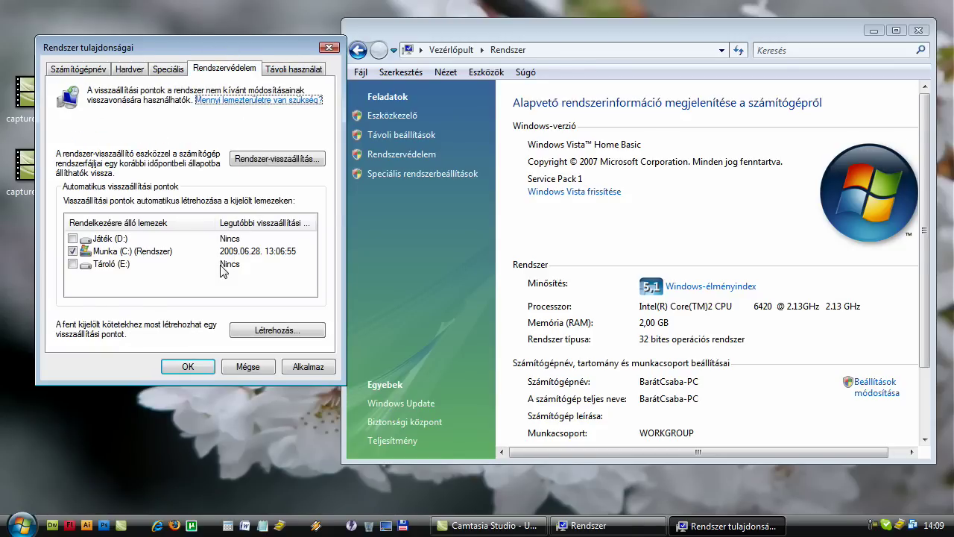
click(73, 251)
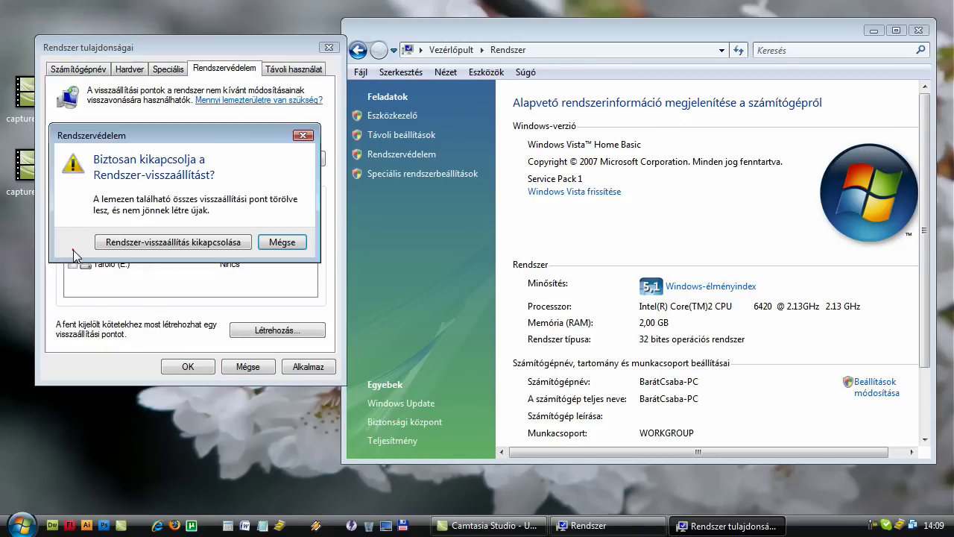
click(155, 244)
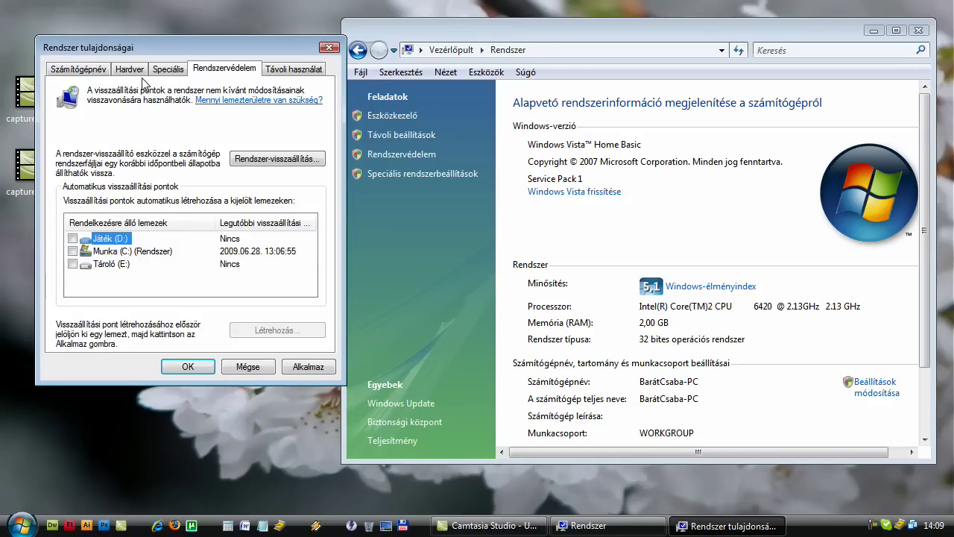
click(78, 68)
click(193, 366)
click(196, 366)
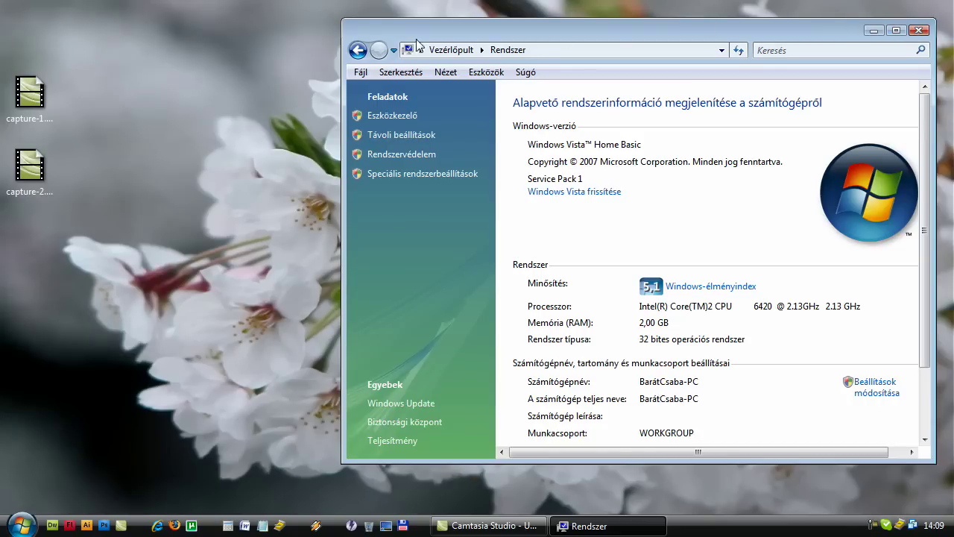
Return to the main Control Panel view and run "msconfig" to open the system configuration
click(358, 50)
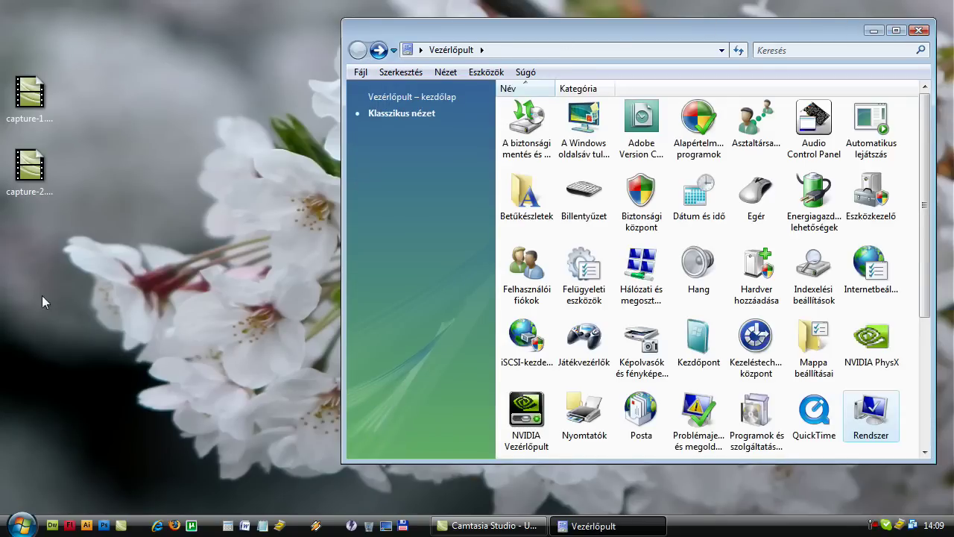
click(20, 525)
click(39, 486)
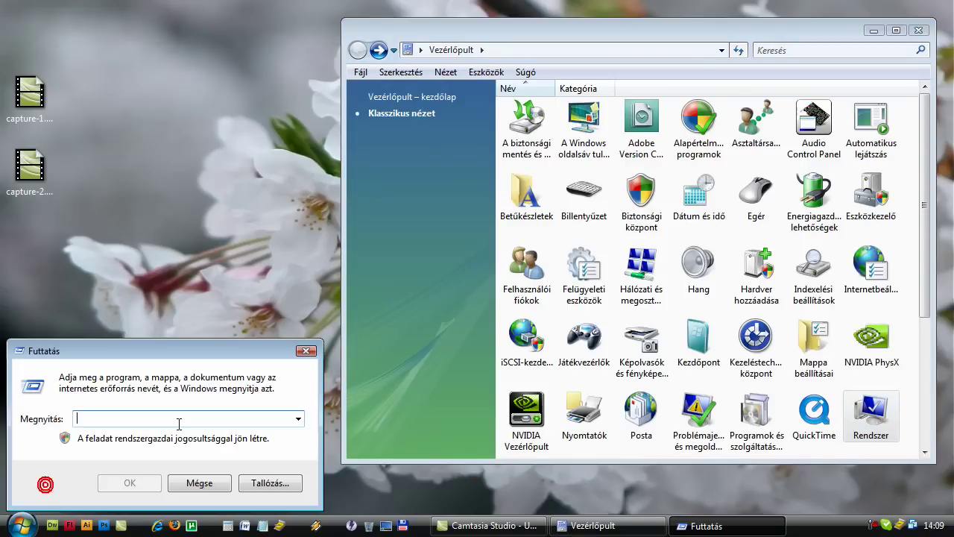
text(msc)
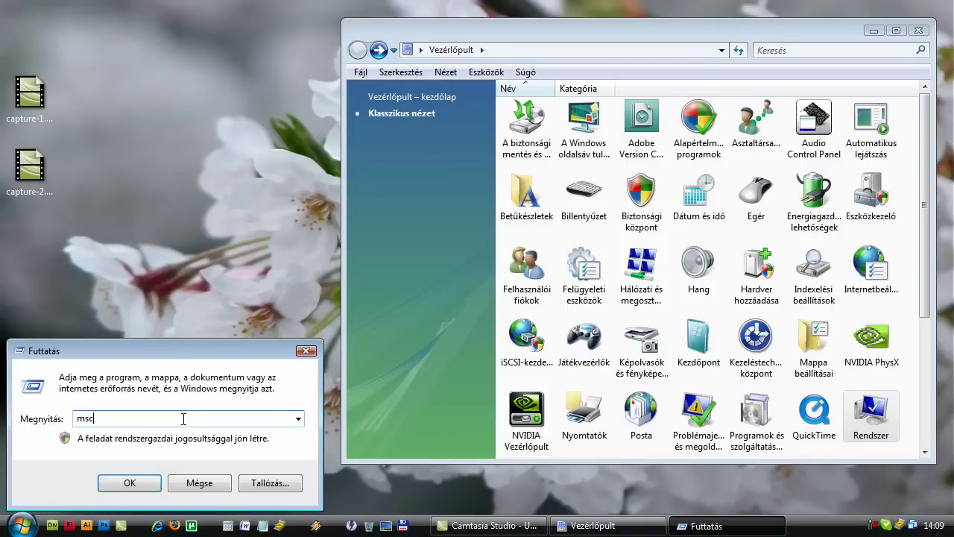
text(onfig)
key(Return)
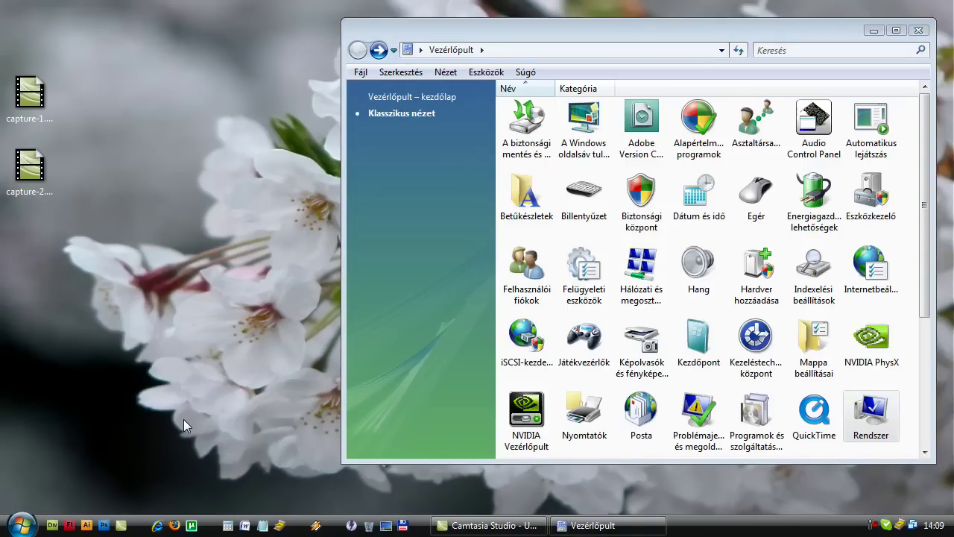
Disable all automatic startup items except Skype and NotesHolder, apply the change and close the system configuration
click(480, 150)
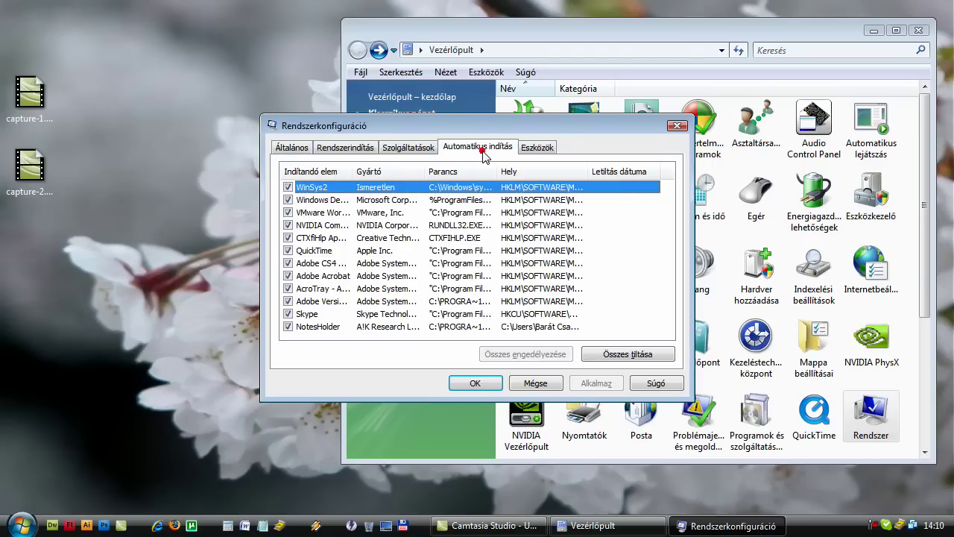
click(628, 354)
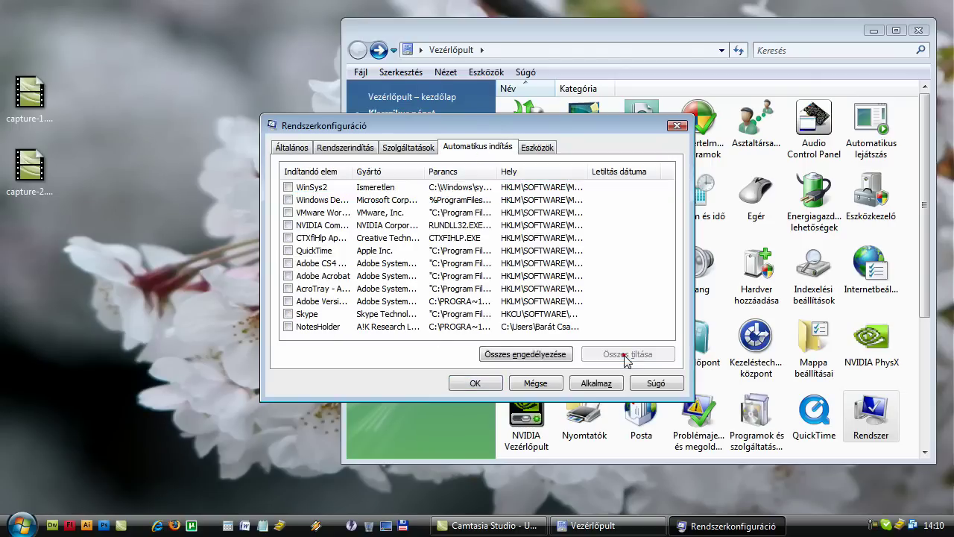
click(289, 314)
click(289, 327)
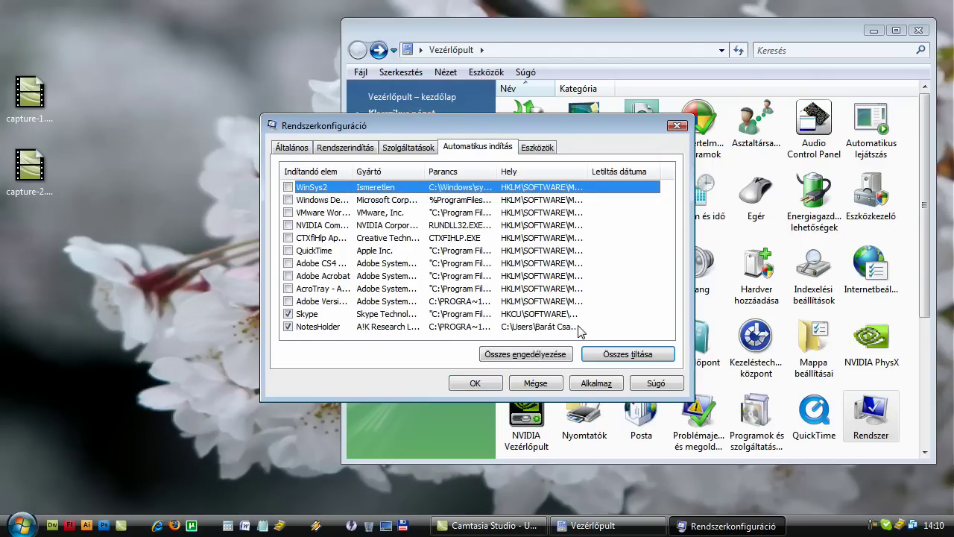
click(597, 383)
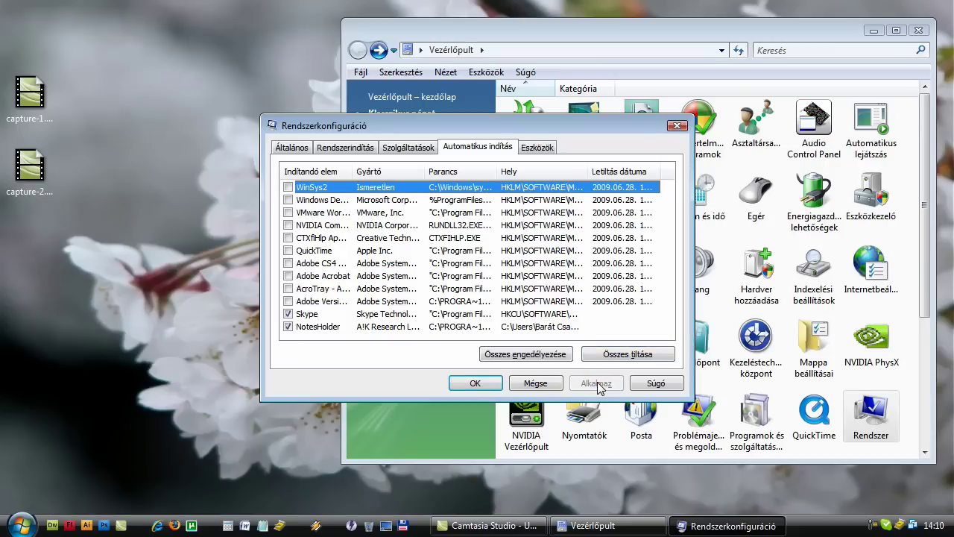
click(491, 385)
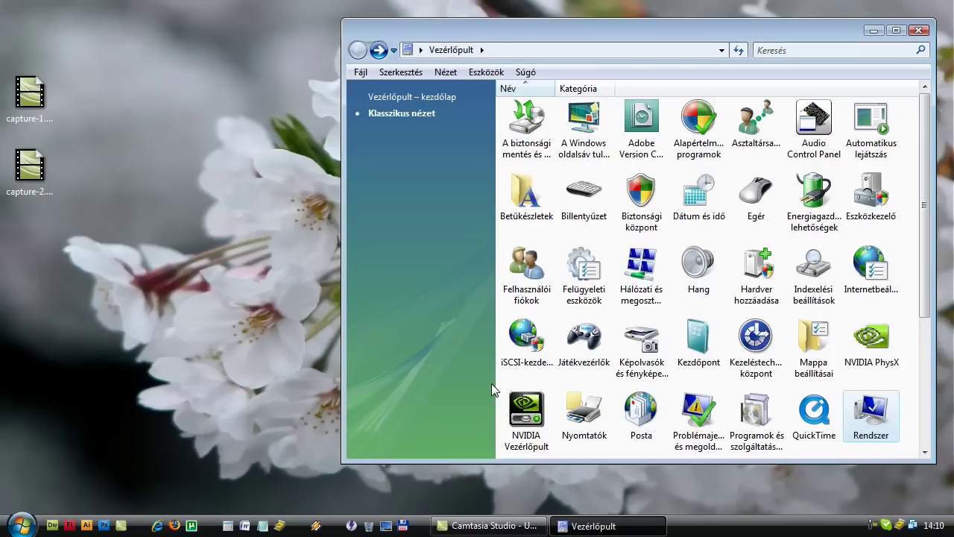
Run "dfrgui" and turn off scheduled disk defragmentation ("Futtatás ütemezés szerint"), saving the change
click(16, 524)
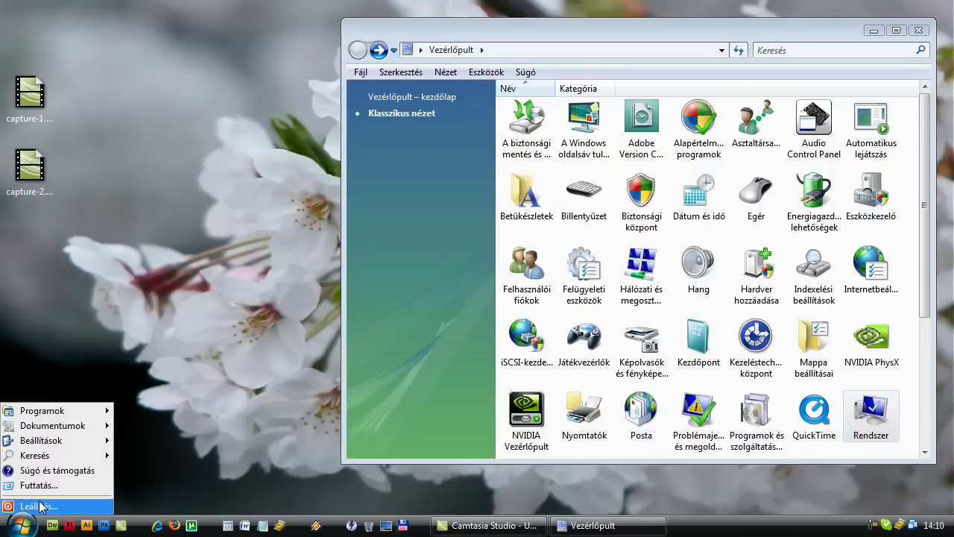
click(34, 486)
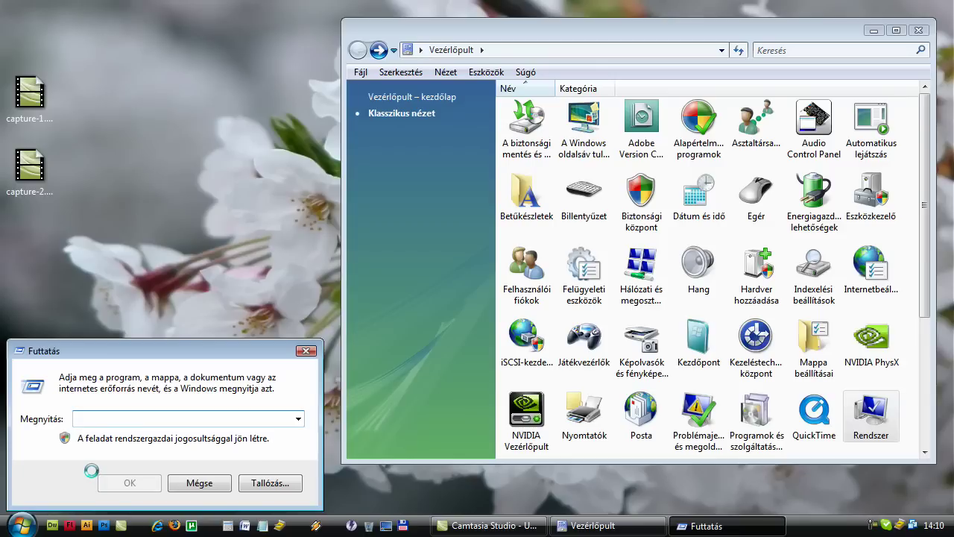
text(dfrgui)
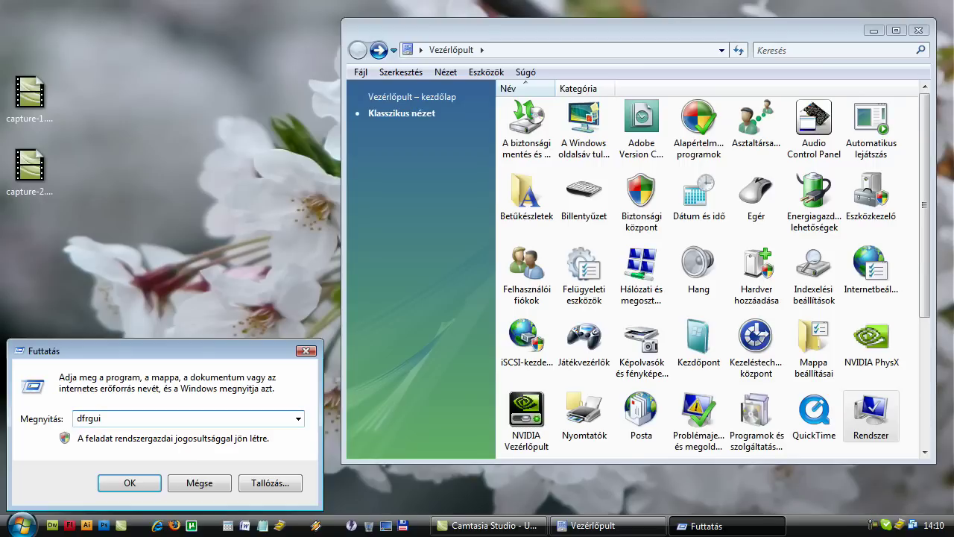
key(Return)
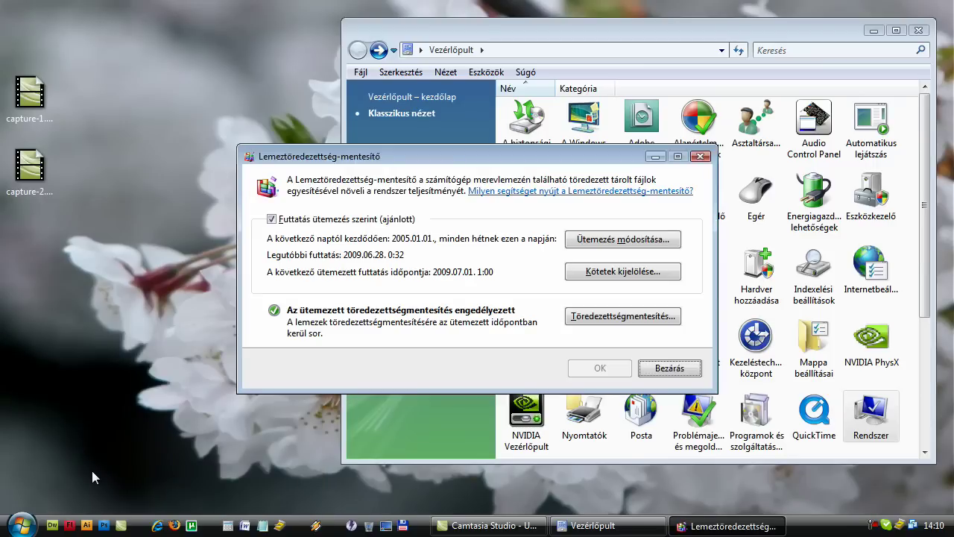
click(272, 219)
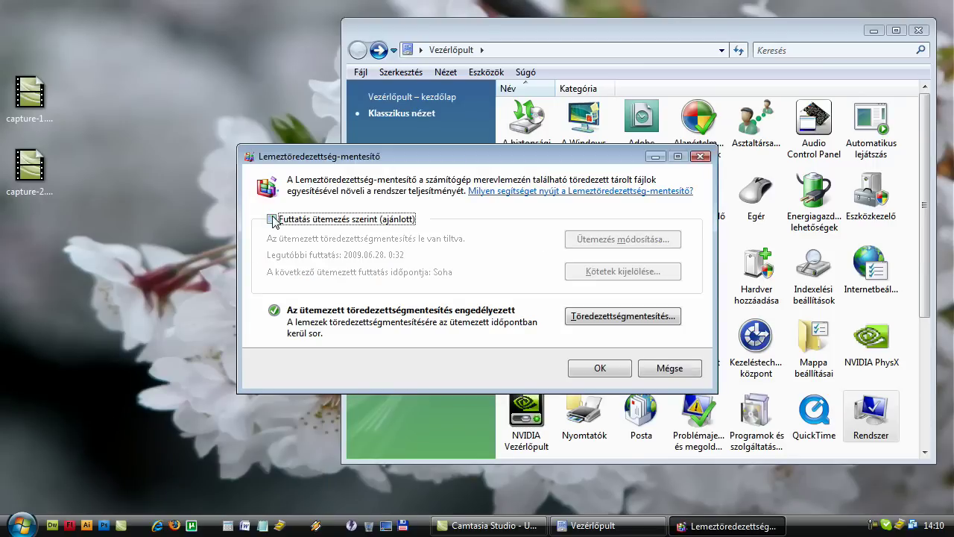
click(607, 371)
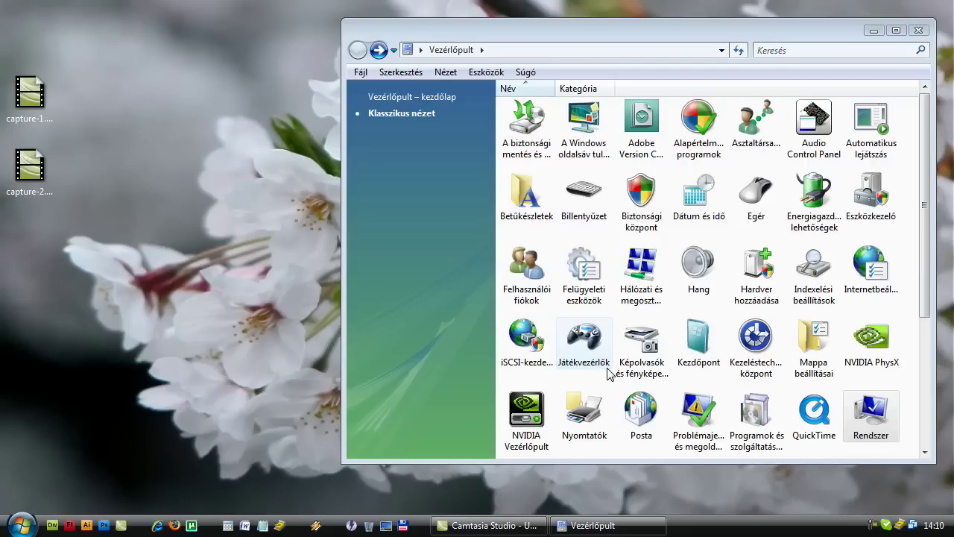
Open Szolgáltatások from the administrative tools, maximize it and sort the services by status with the started ones first
double_click(583, 276)
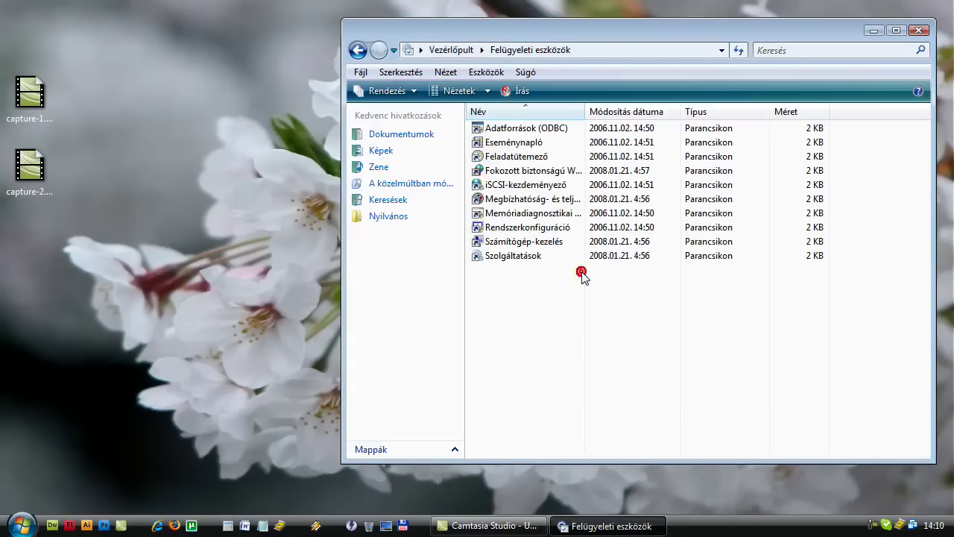
double_click(522, 255)
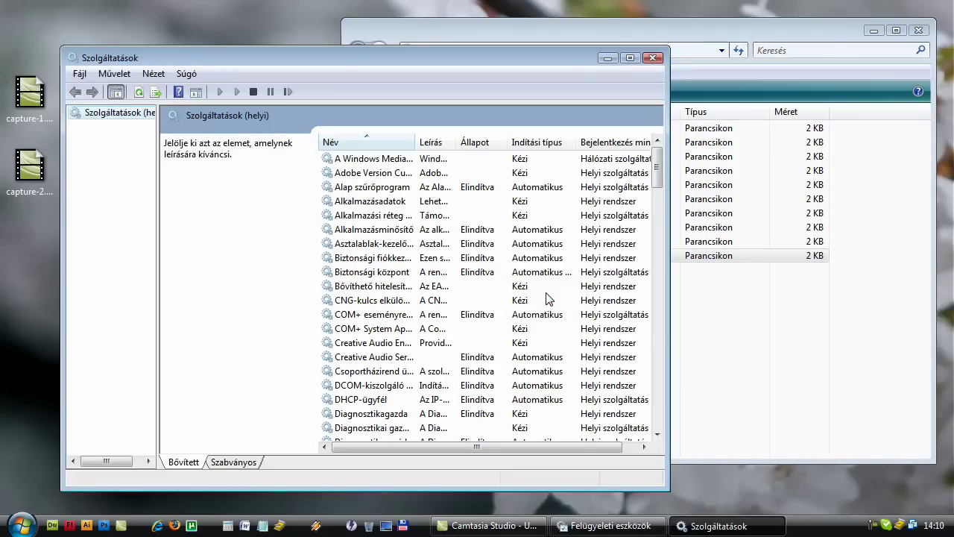
click(630, 58)
click(412, 91)
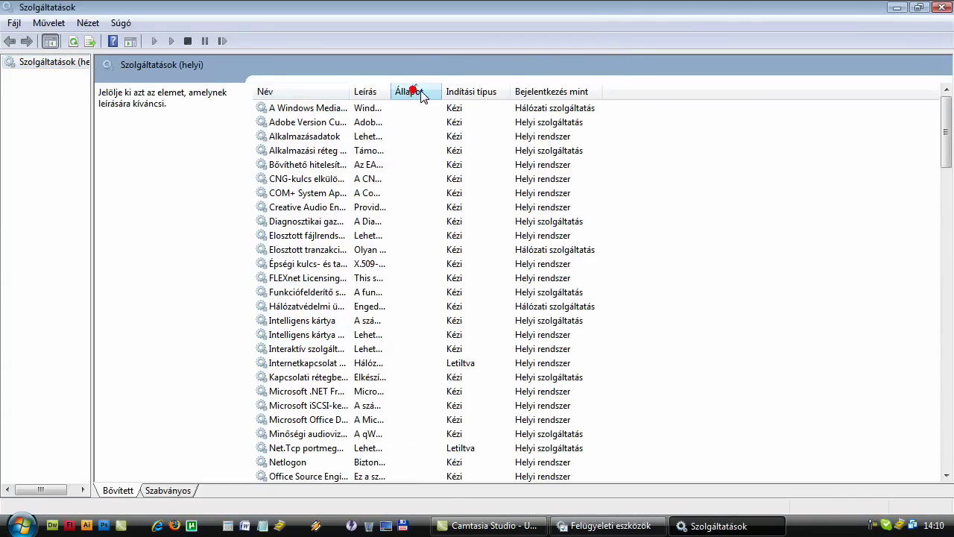
click(413, 91)
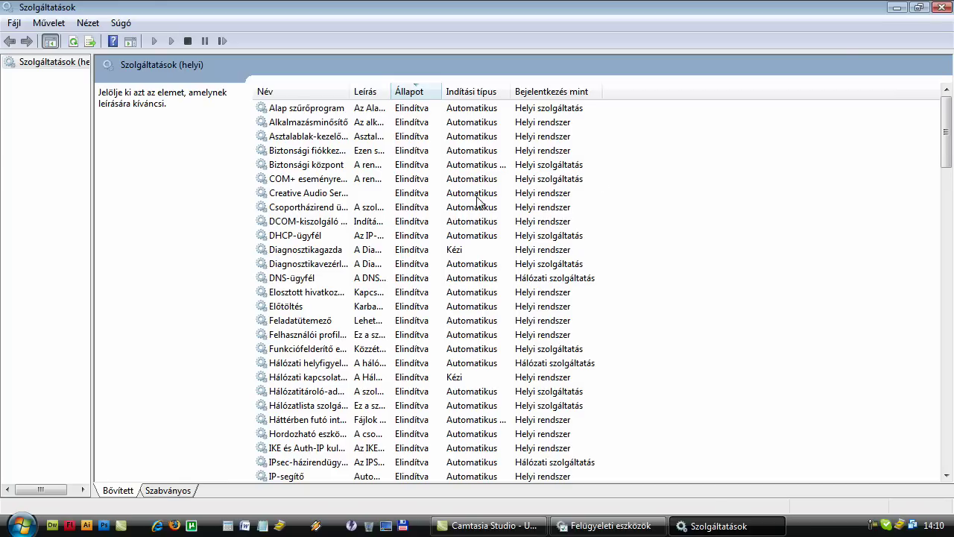
Set the startup type of Creative Audio Service to "Letiltva" and save it
double_click(387, 194)
click(464, 246)
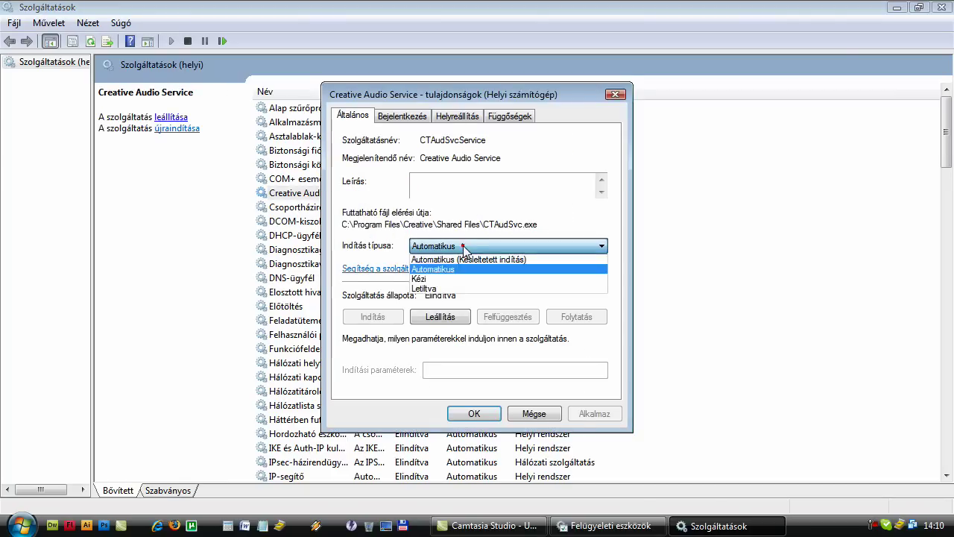
click(437, 288)
click(471, 413)
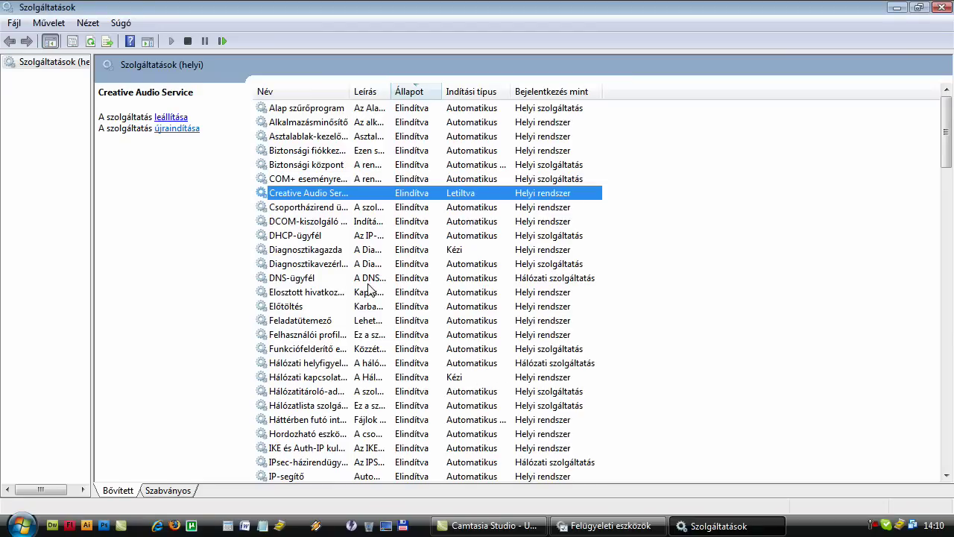
Set the startup type of the DHCP-ügyfél service to "Letiltva" and save it
double_click(334, 235)
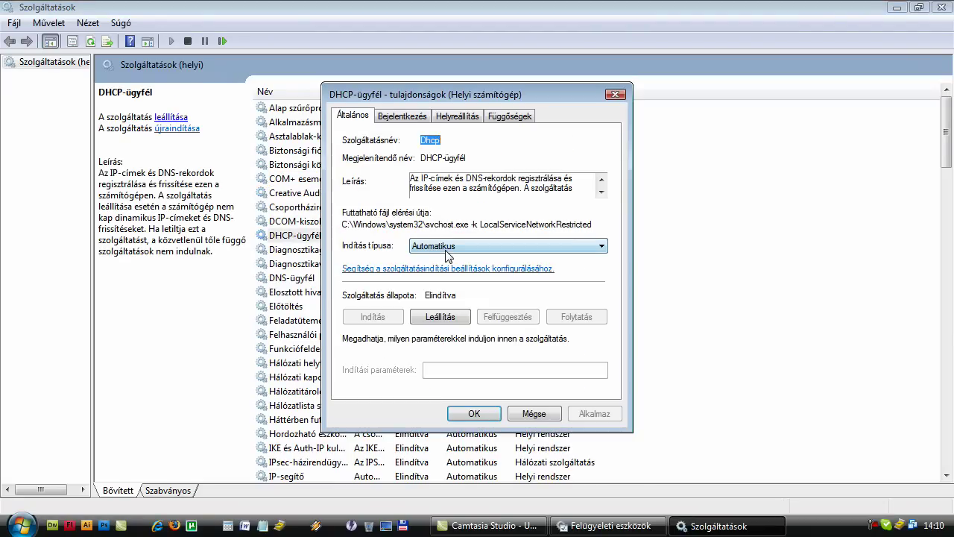
click(447, 252)
click(441, 288)
click(576, 414)
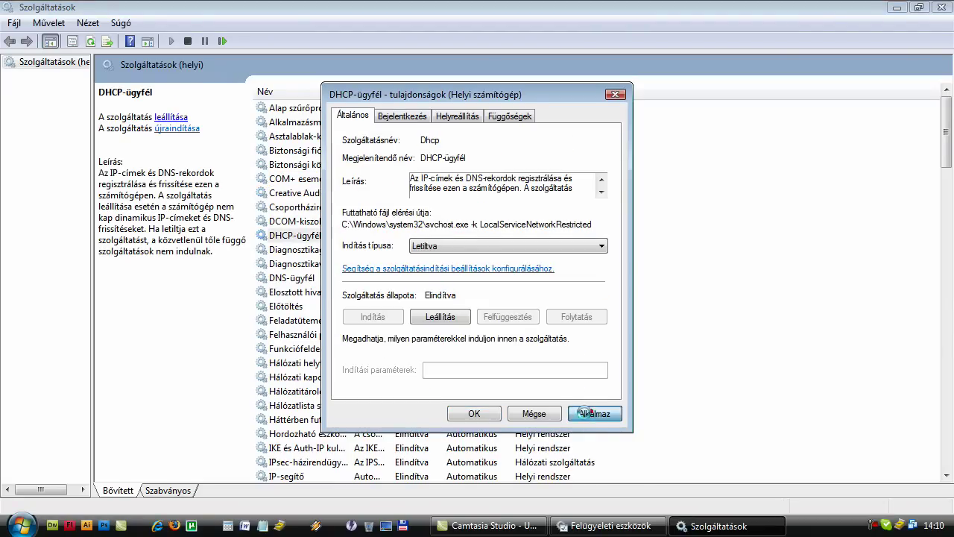
click(466, 413)
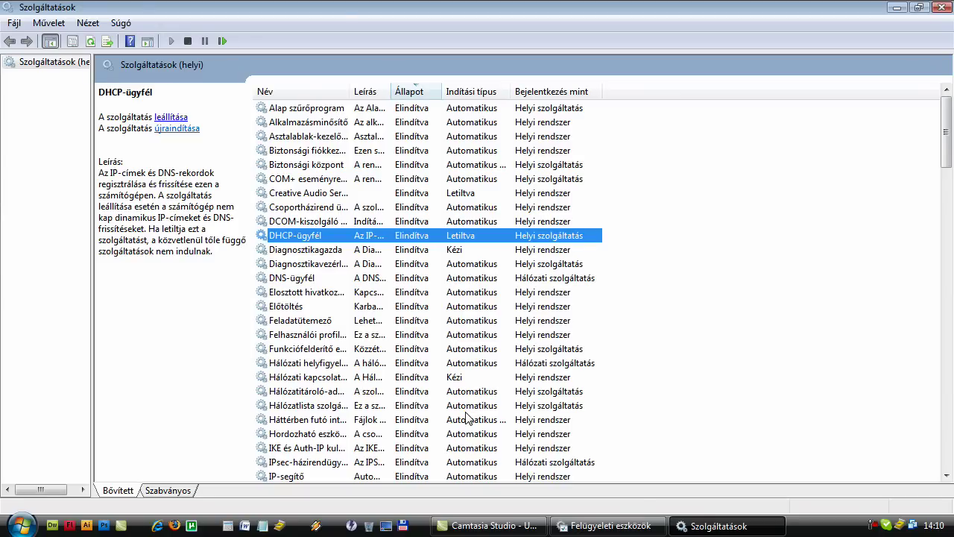
Set the startup type of the Előtöltés (SysMain) service to "Letiltva" and save it
click(332, 306)
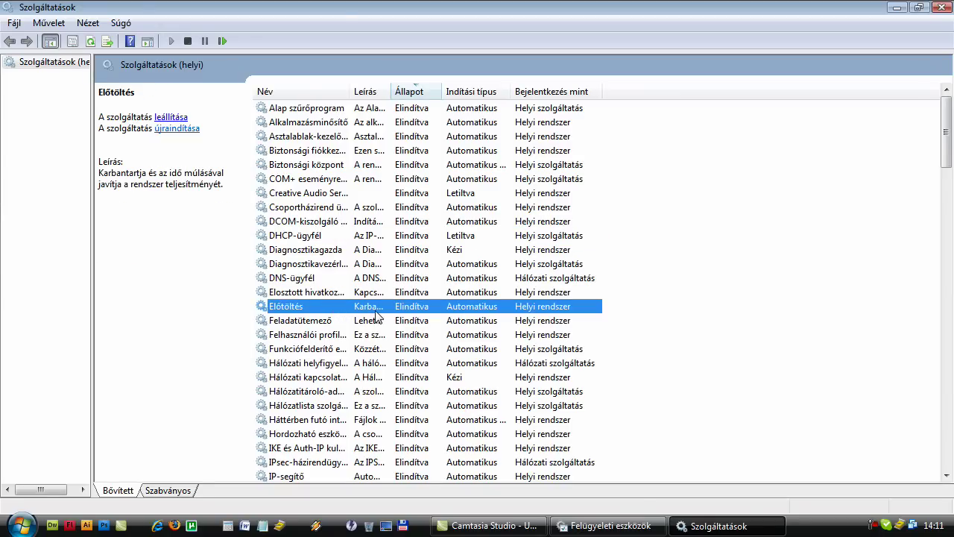
double_click(457, 312)
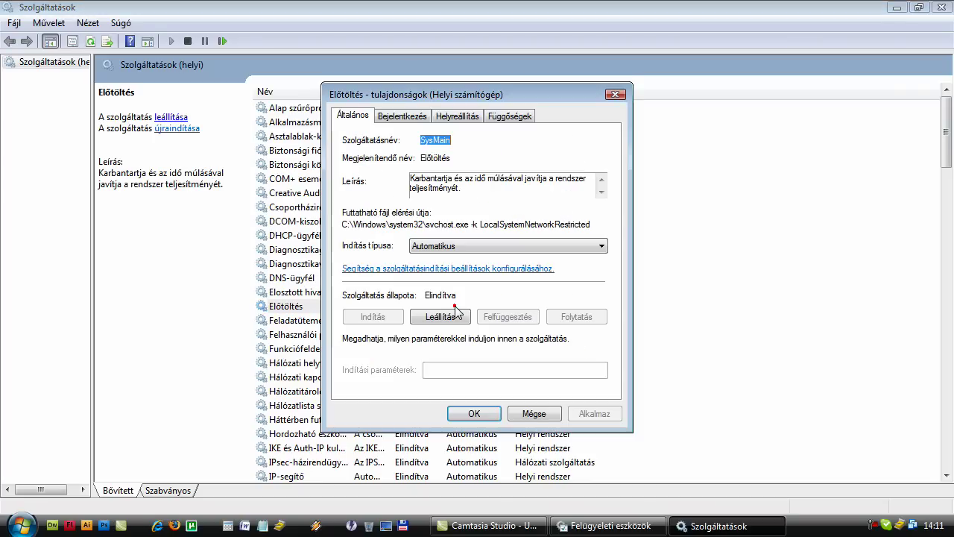
click(461, 247)
click(437, 294)
click(595, 413)
click(474, 413)
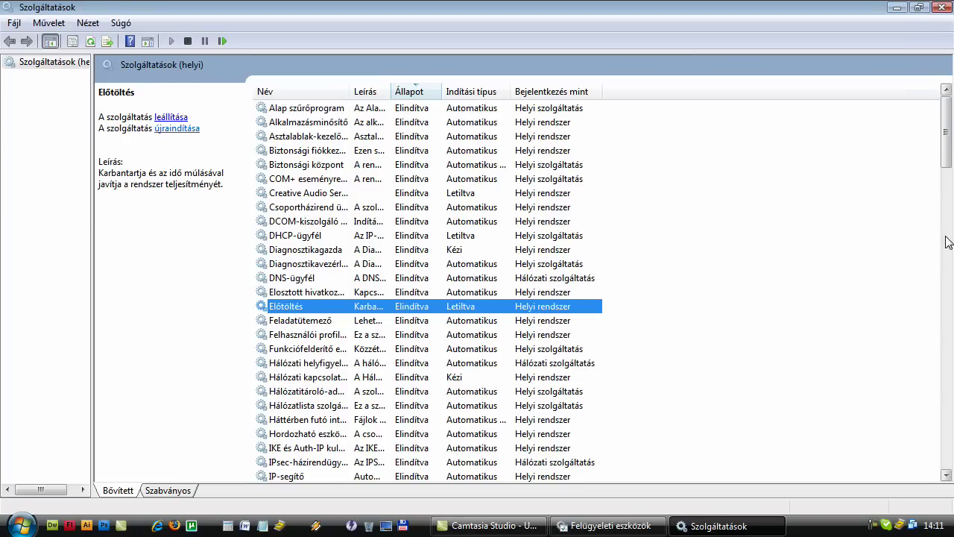
Widen the service name column and set the startup type of NVIDIA Display Driver Service to "Letiltva"
drag(945, 145, 947, 196)
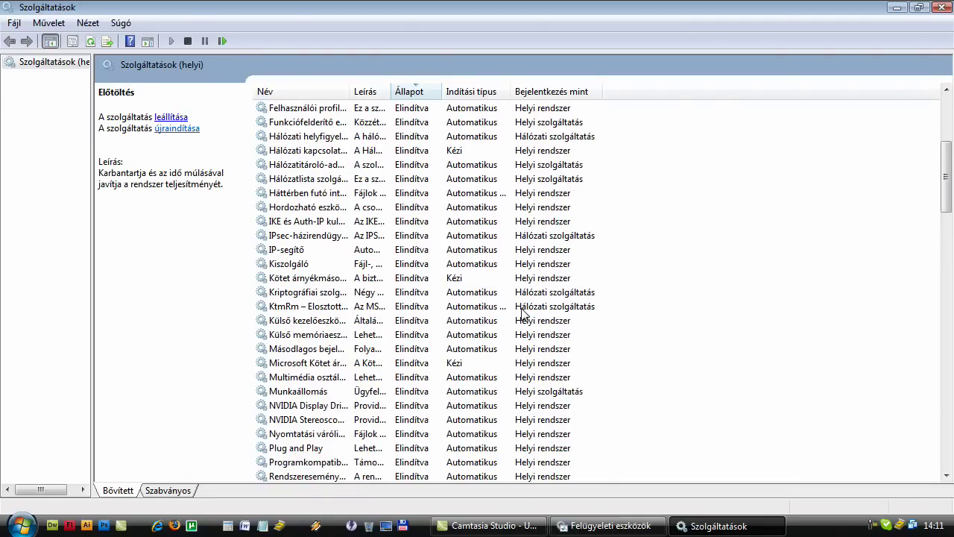
drag(350, 92, 387, 92)
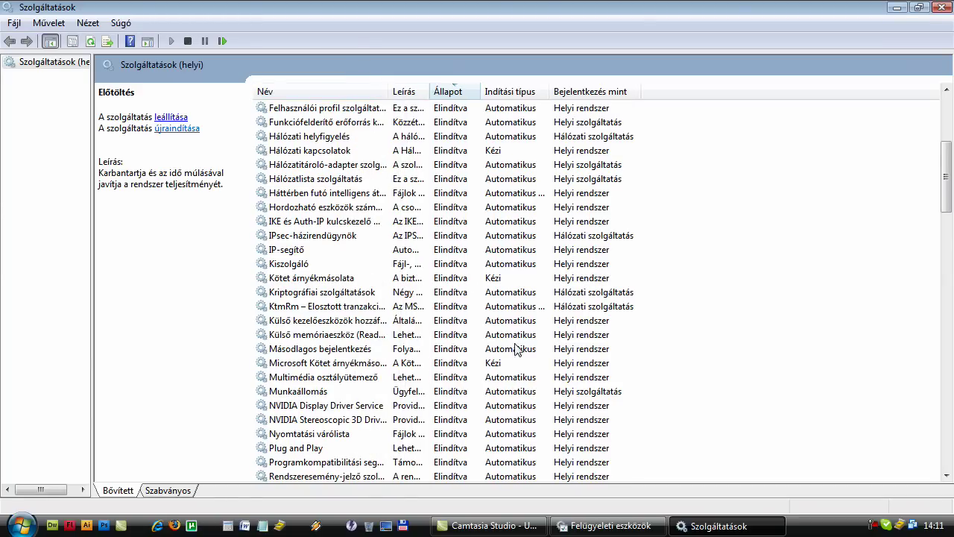
double_click(406, 410)
click(453, 248)
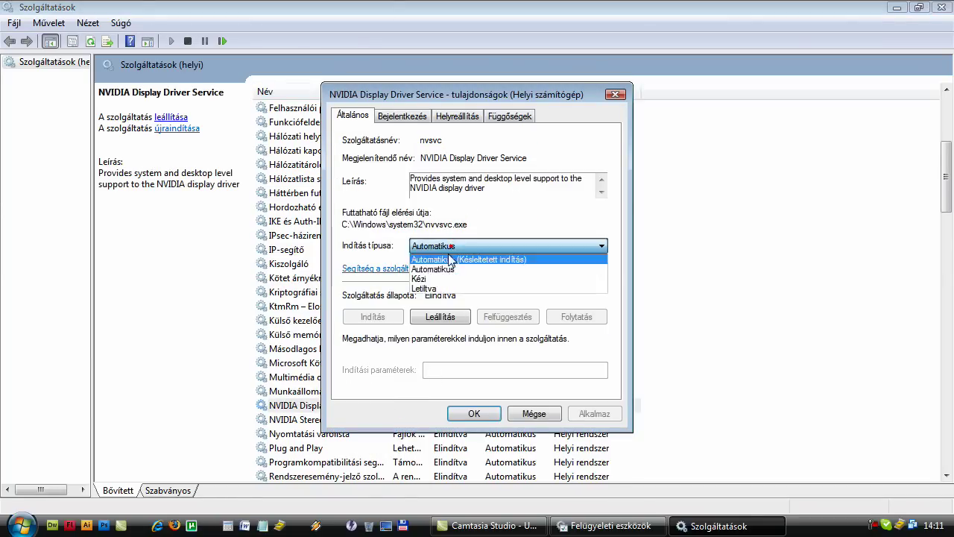
click(425, 288)
click(589, 415)
click(475, 412)
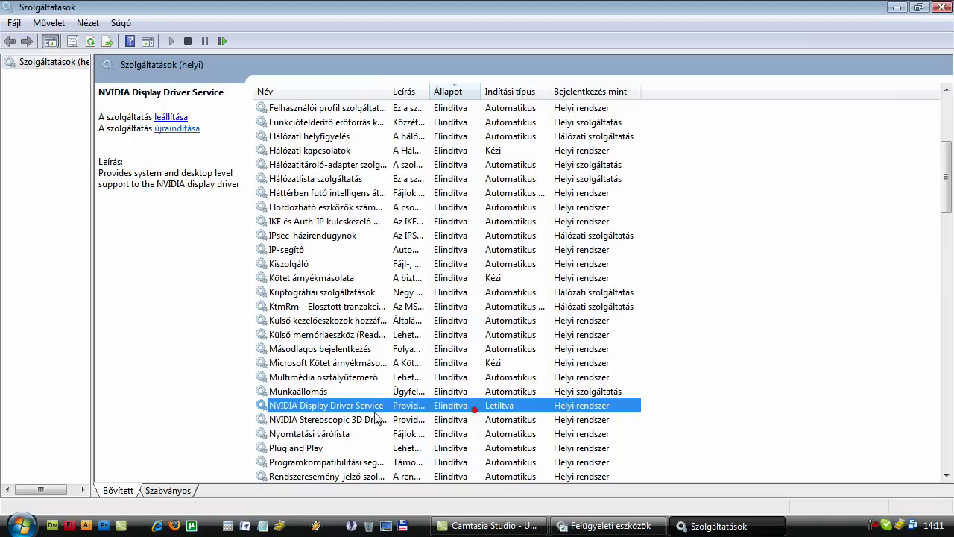
Set the startup type of NVIDIA Stereoscopic 3D Driver Service to "Letiltva" and save it
double_click(353, 419)
click(453, 249)
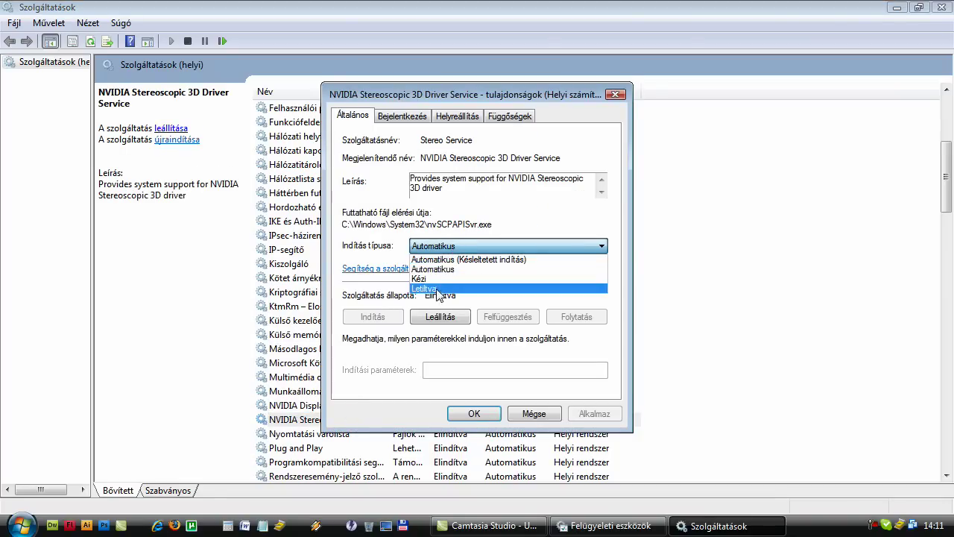
click(437, 289)
click(592, 413)
click(474, 413)
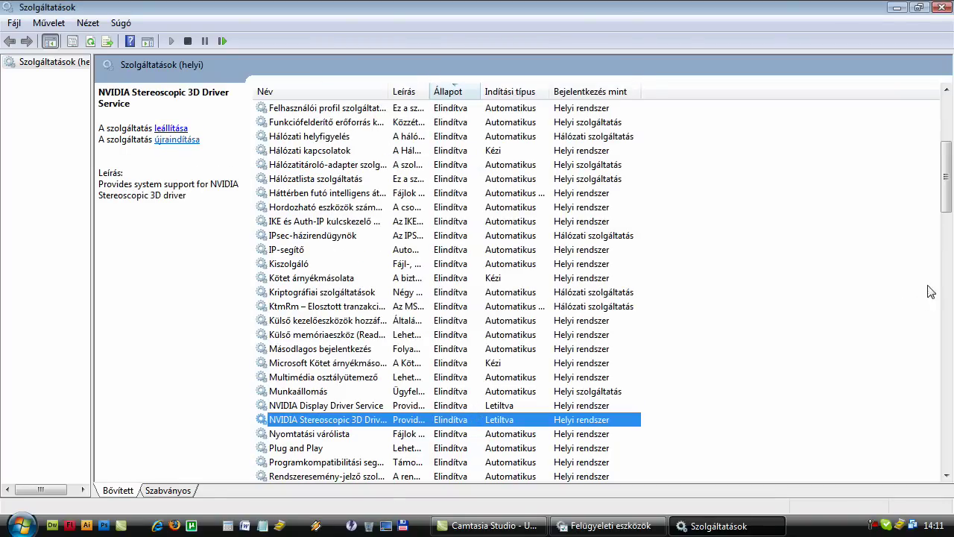
drag(946, 194, 948, 218)
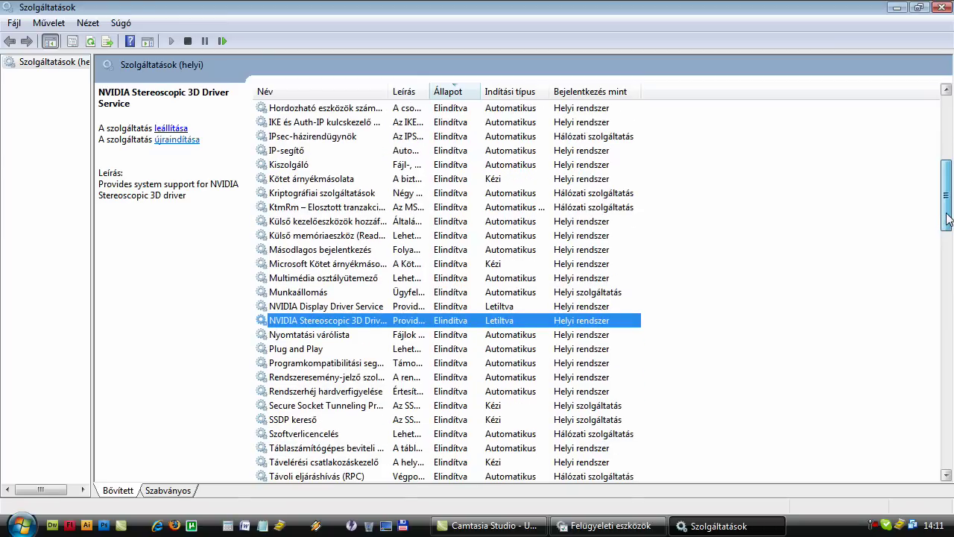
drag(948, 218, 948, 262)
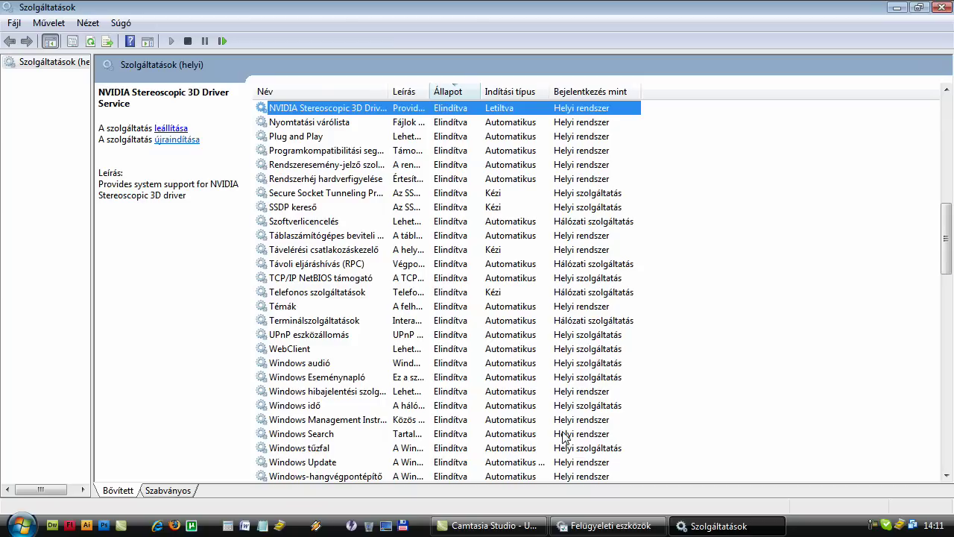
Set the startup type of the Windows hibajelentési szolgáltatás (WerSvc) service to "Letiltva" and save it
double_click(382, 391)
click(466, 245)
click(445, 288)
click(593, 413)
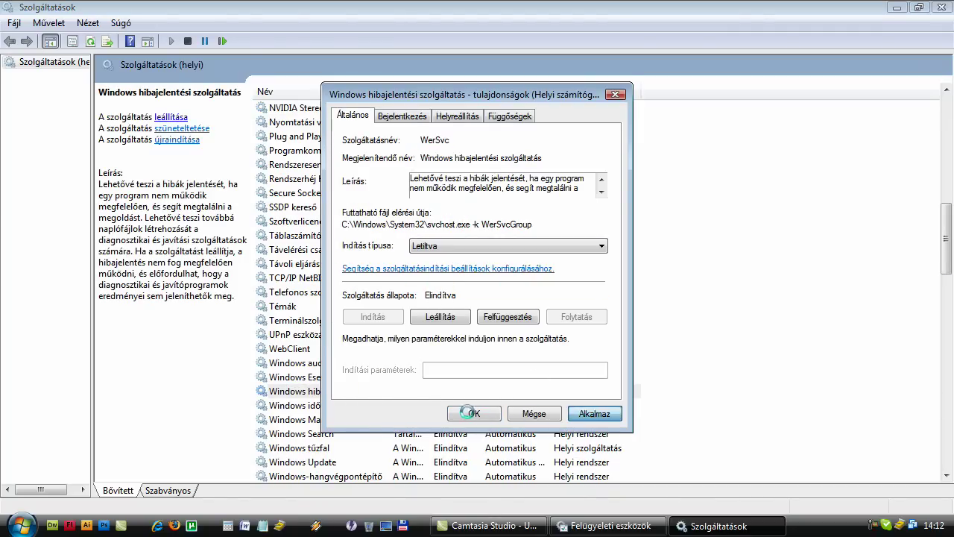
click(465, 415)
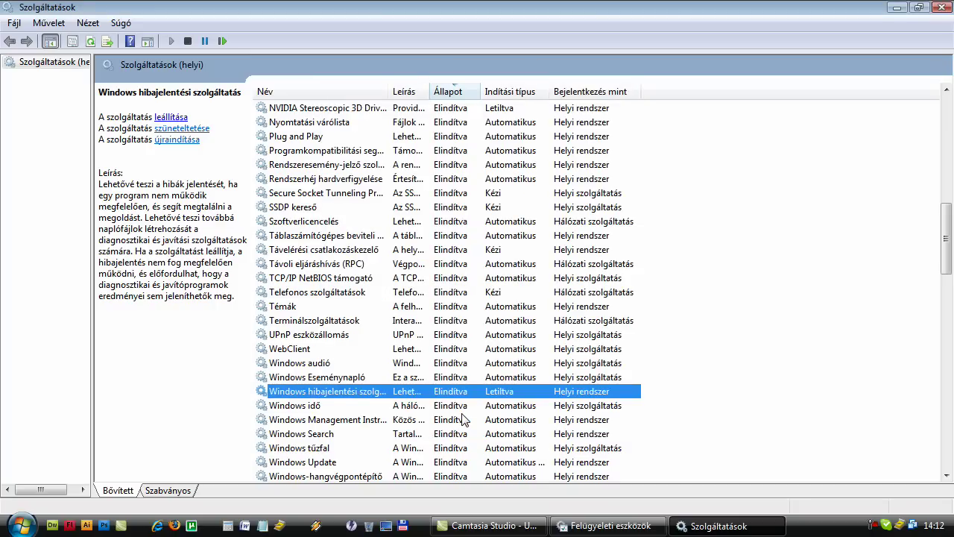
Set the startup type of the Windows Search service to "Letiltva" and save it
double_click(354, 434)
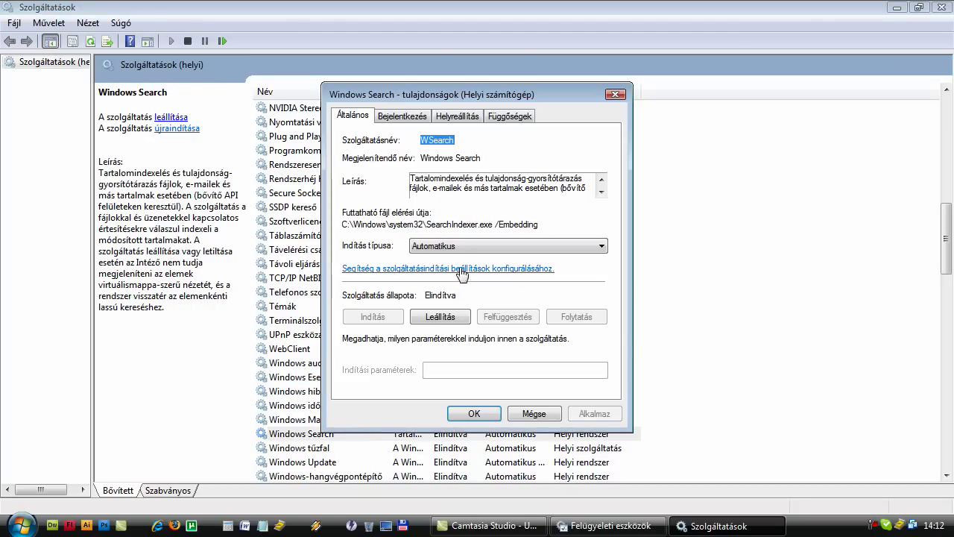
click(456, 246)
click(440, 289)
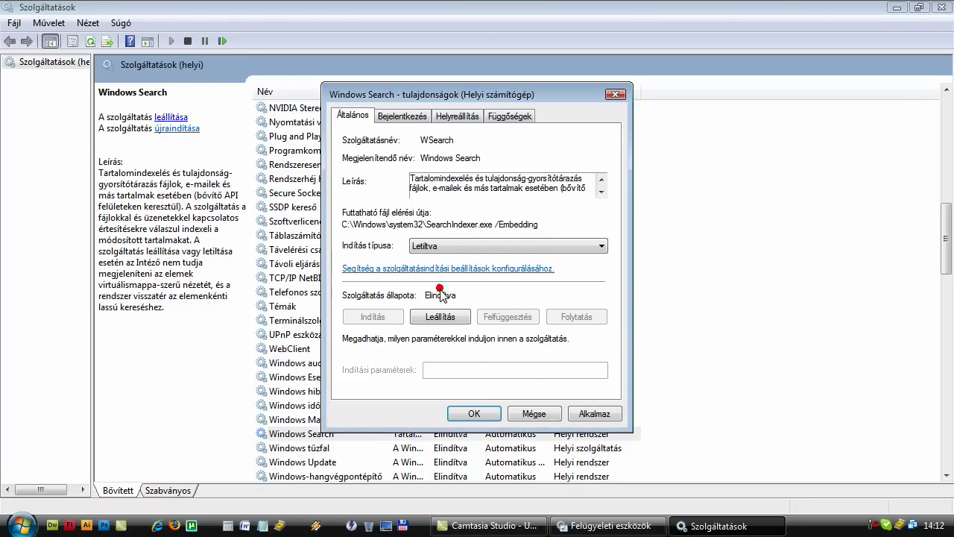
click(594, 414)
click(474, 415)
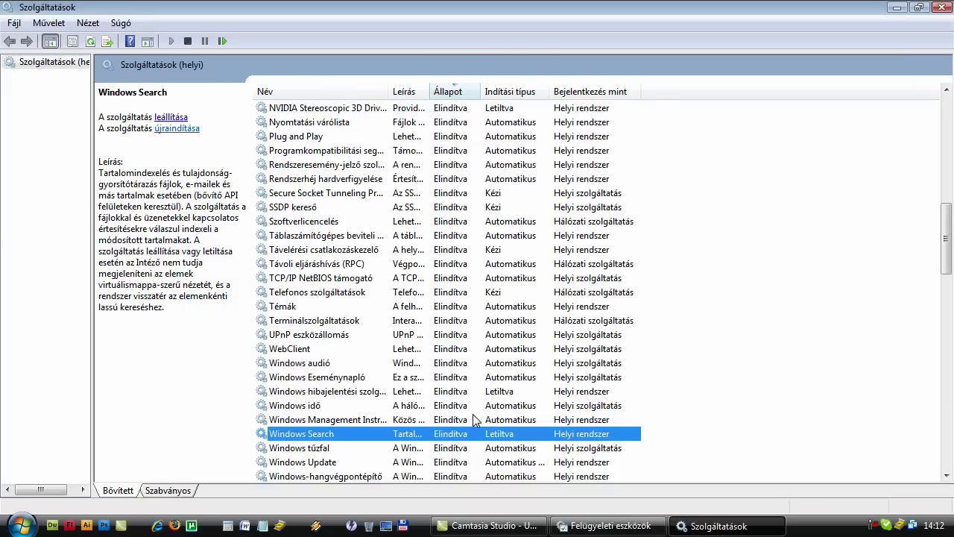
Set the startup type of the Windows Update service to "Letiltva" and save it
double_click(435, 462)
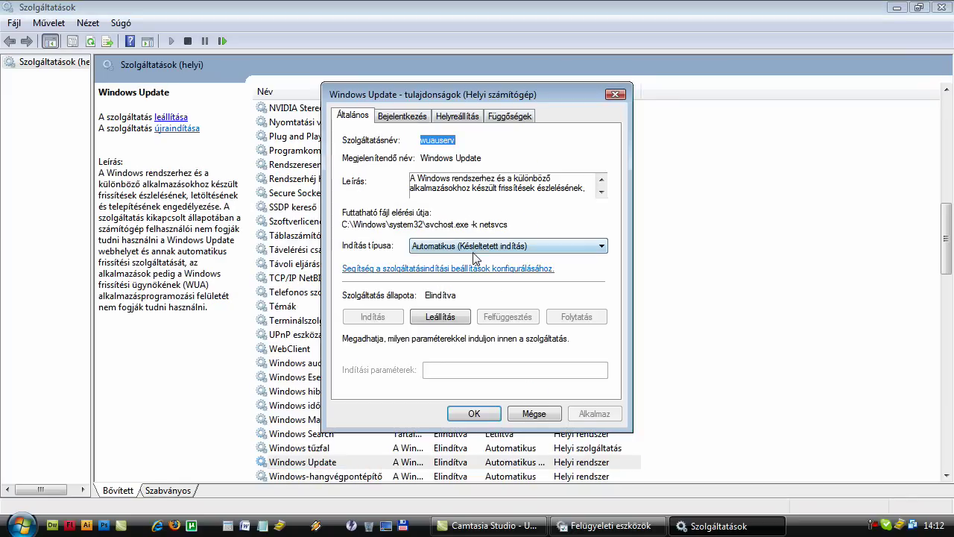
click(480, 247)
click(456, 288)
click(581, 416)
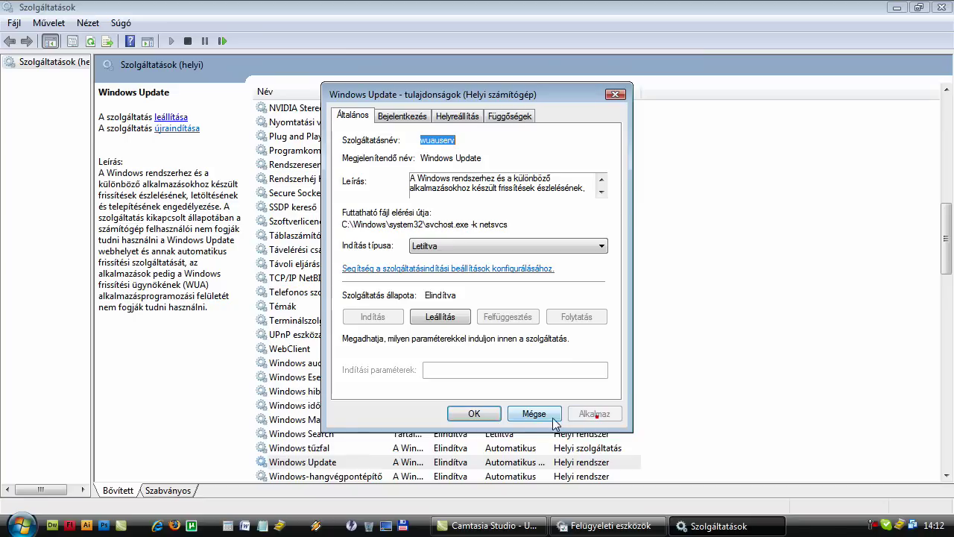
click(481, 414)
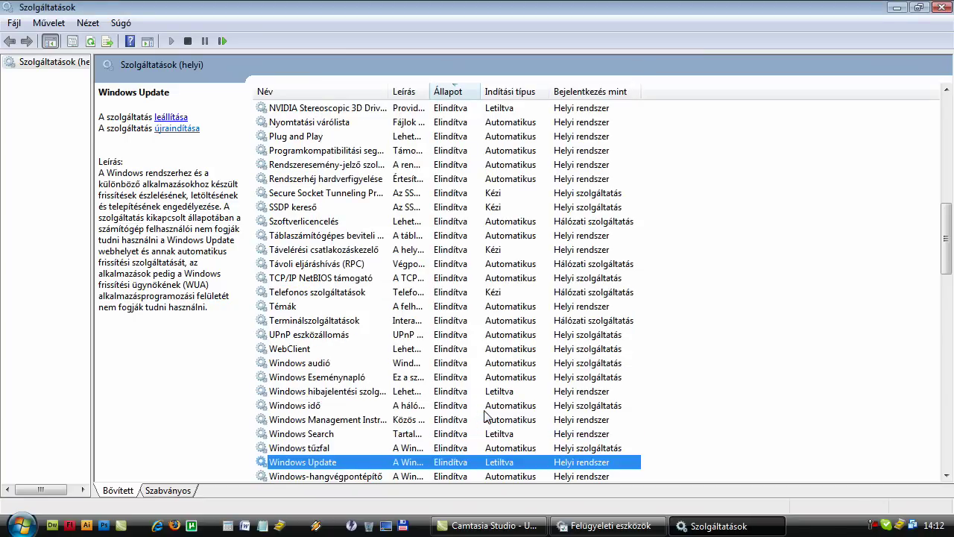
Widen the service name column to show full names and set the Külső memóriaeszköz (ReadyBoost) service's startup type to "Letiltva"
drag(944, 265, 944, 290)
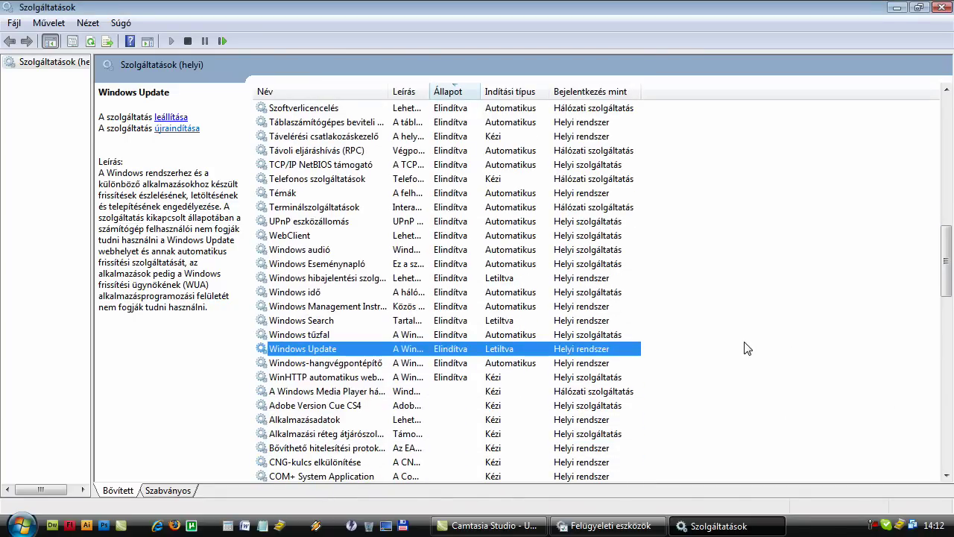
click(467, 279)
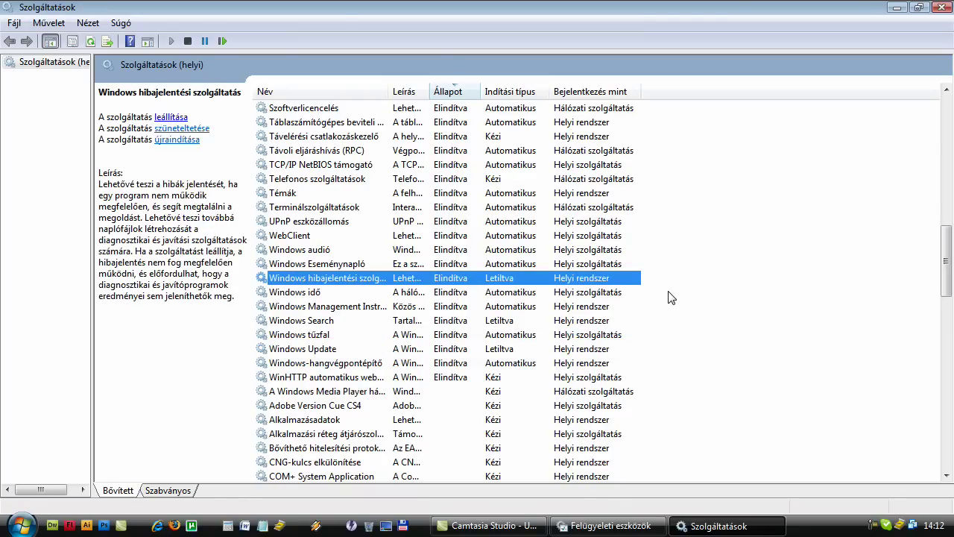
drag(389, 91, 512, 91)
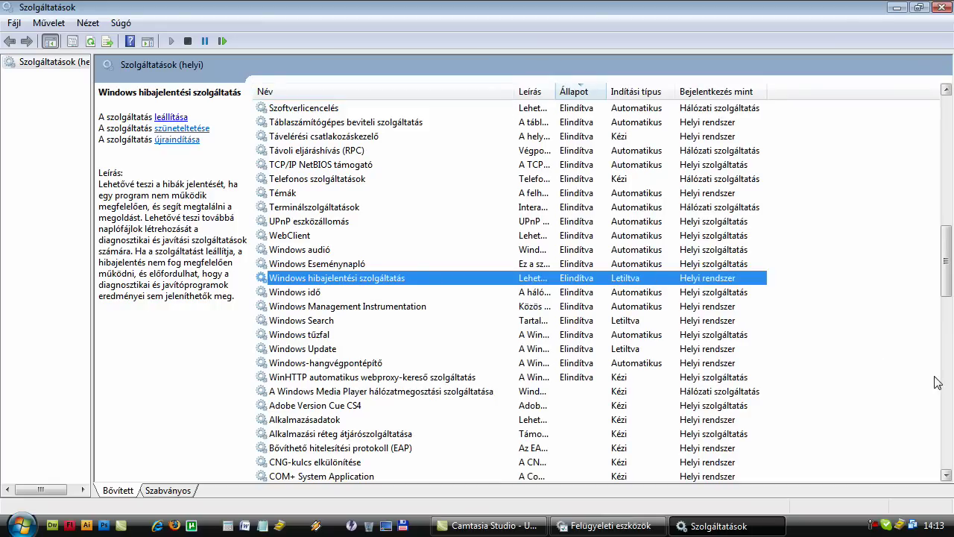
drag(949, 279, 948, 230)
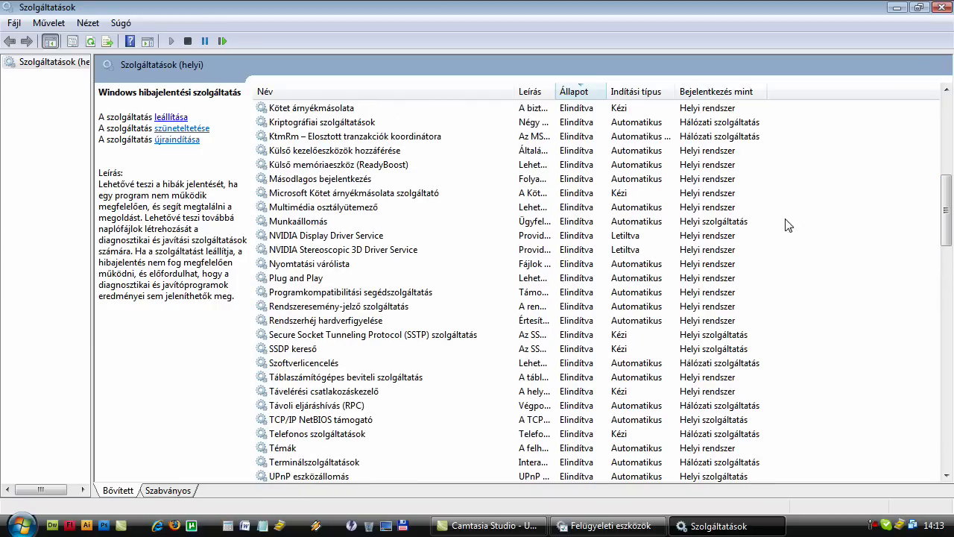
double_click(351, 165)
click(460, 249)
click(441, 288)
click(594, 413)
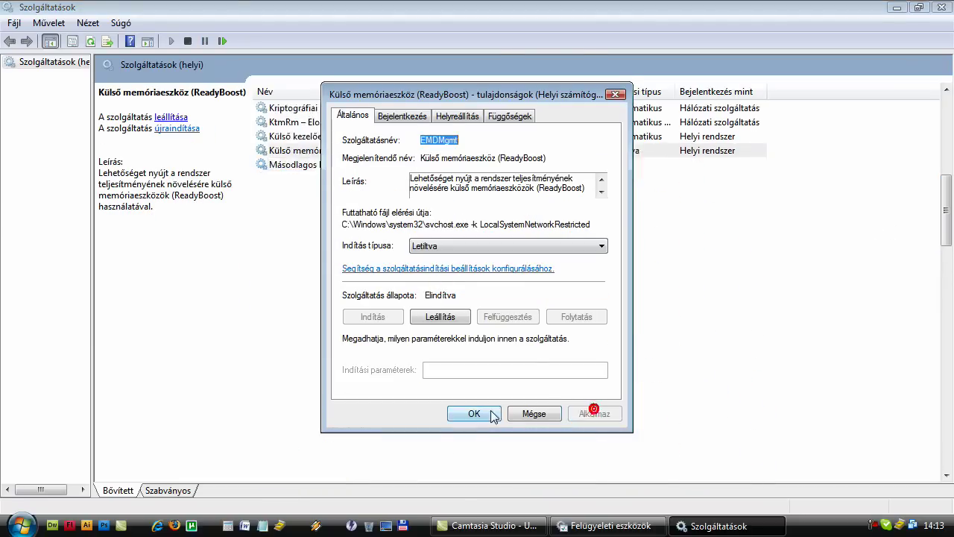
click(471, 413)
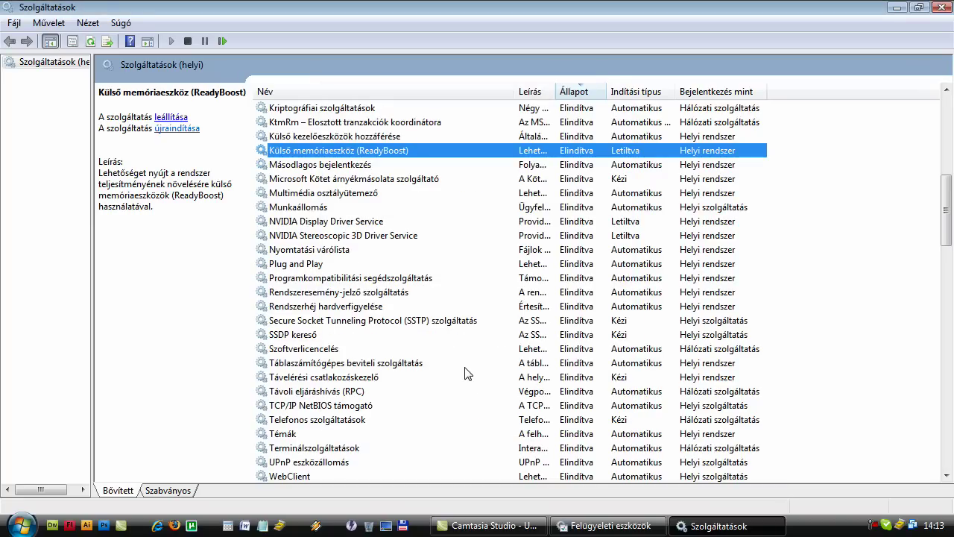
Return to the start of the service list, and close the Szolgáltatások and Felügyeleti eszközök windows
drag(946, 212, 947, 134)
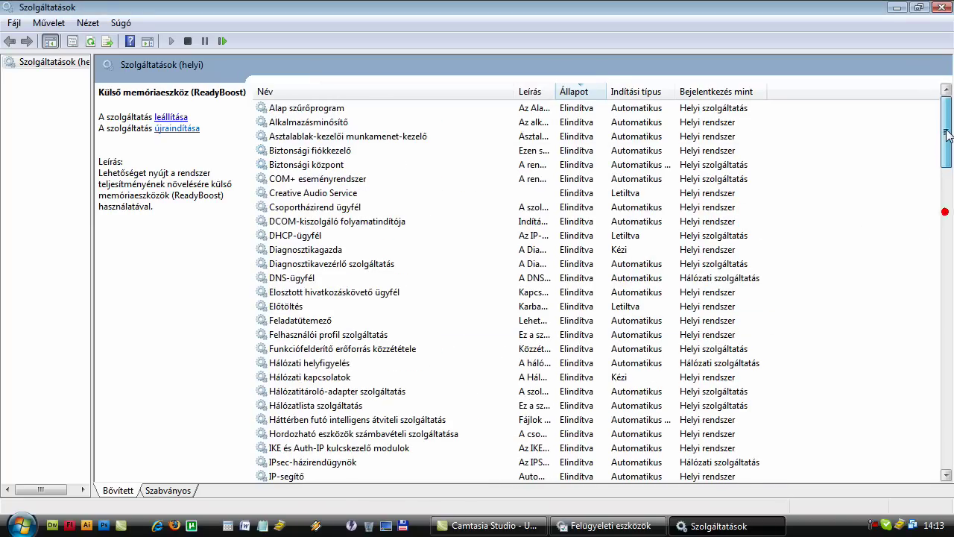
click(942, 8)
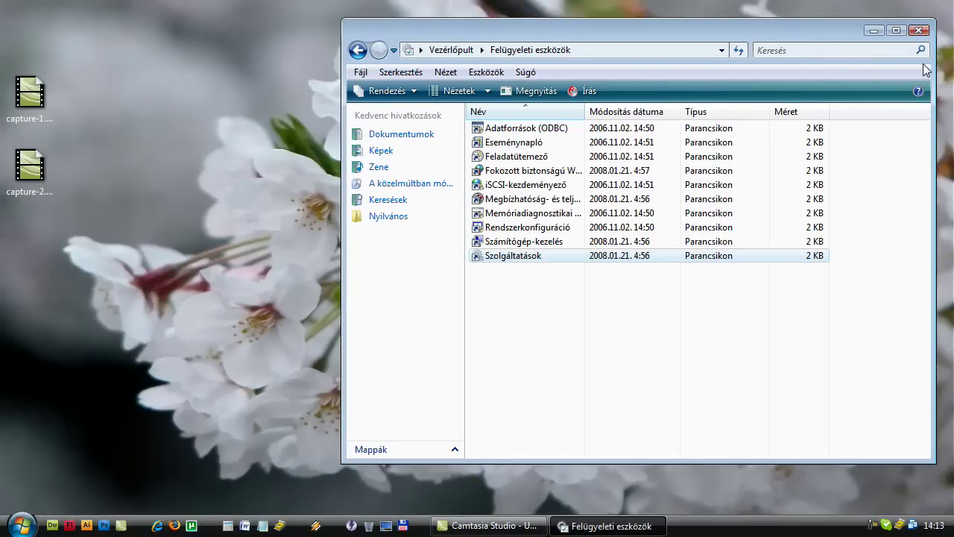
click(919, 32)
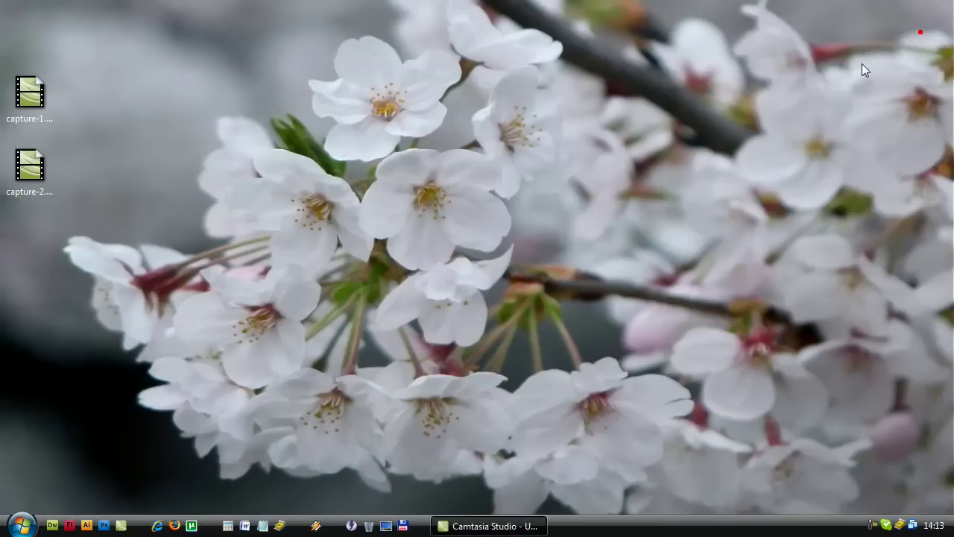
Bring up the Windows shutdown dialog and choose "Újraindítás" as the action
click(21, 525)
click(46, 507)
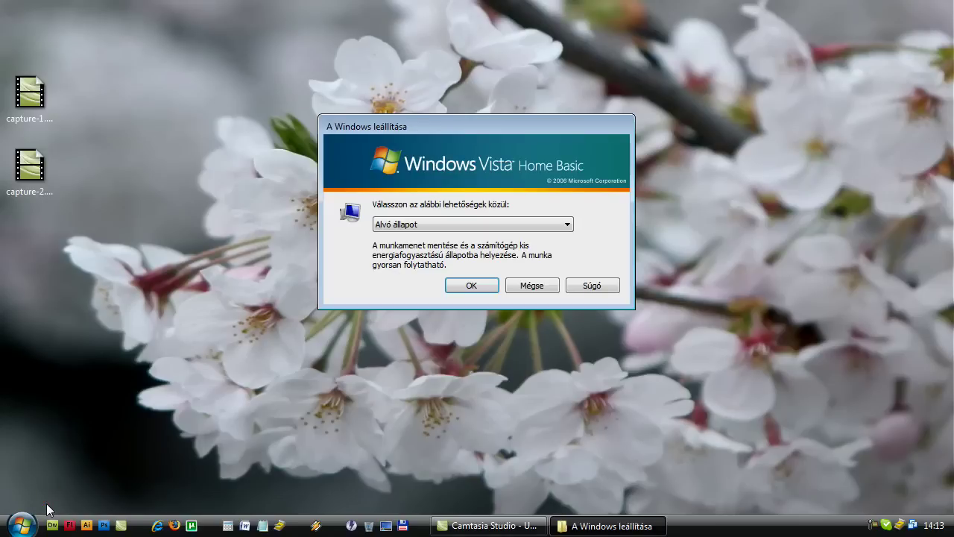
click(437, 224)
click(431, 261)
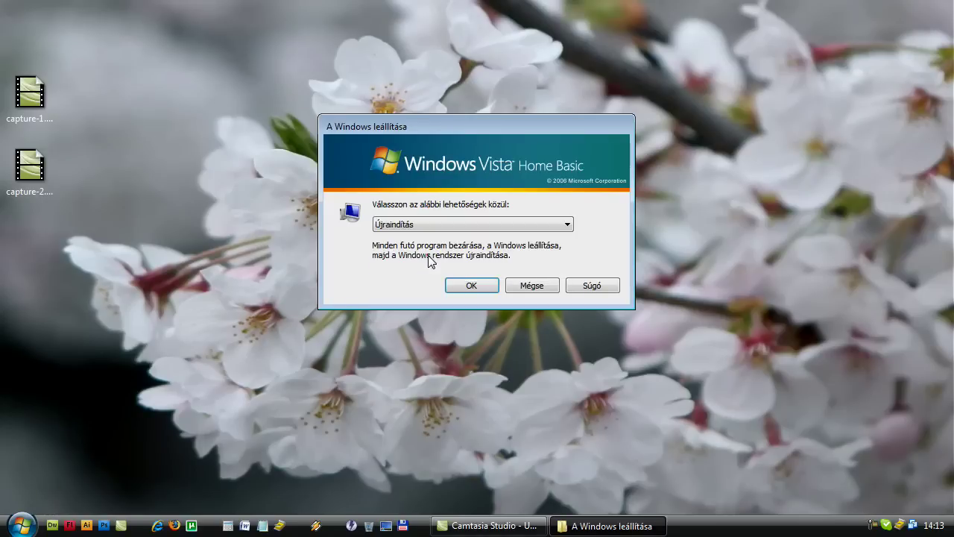